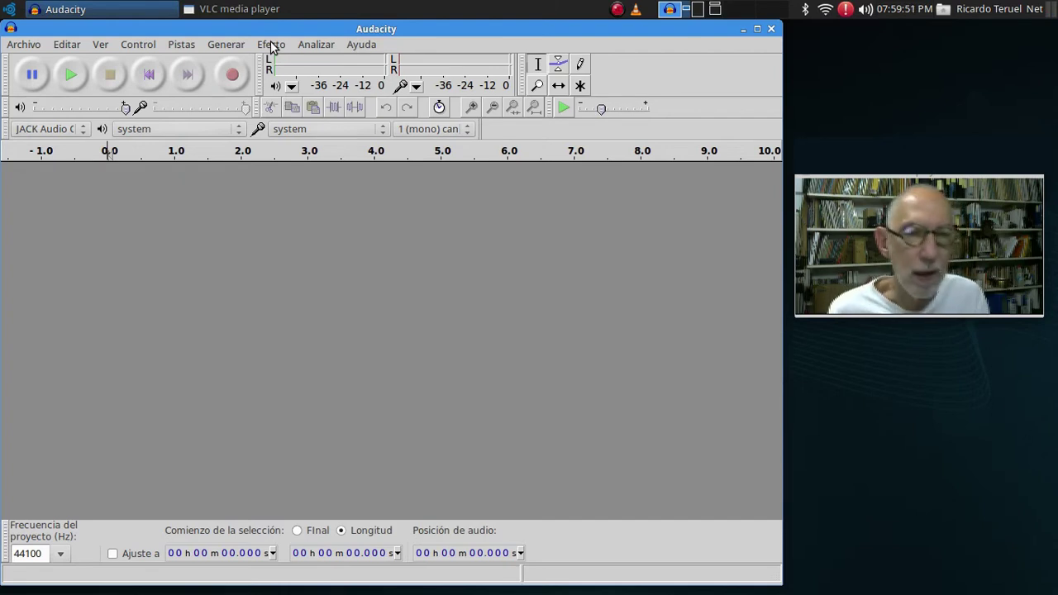
Step: Generate about 20 s of white noise (Blanco) with an amplitude of 0.8 and play it briefly
left_click(224, 45)
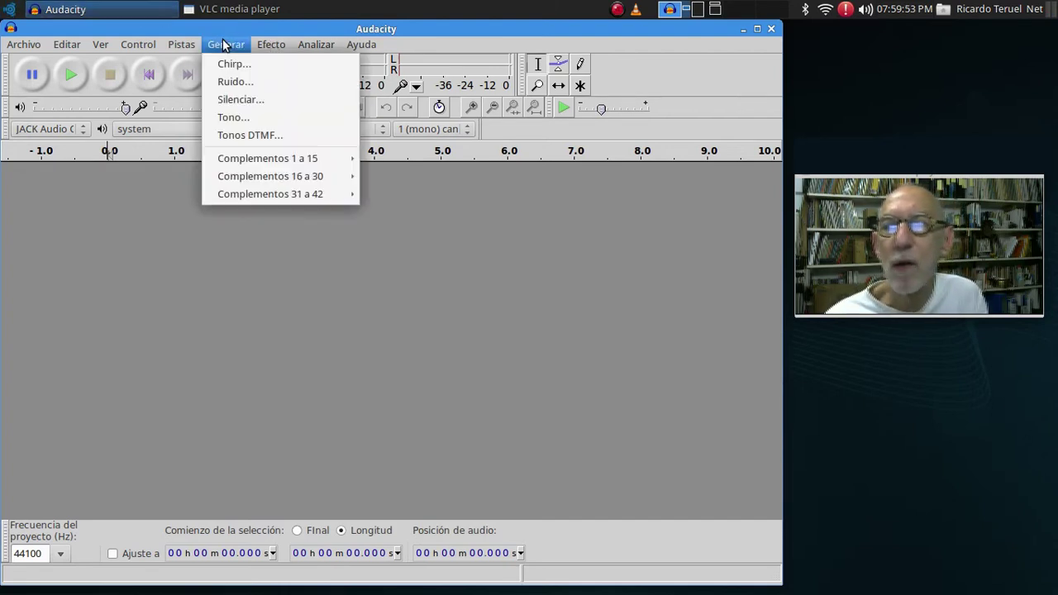
left_click(226, 89)
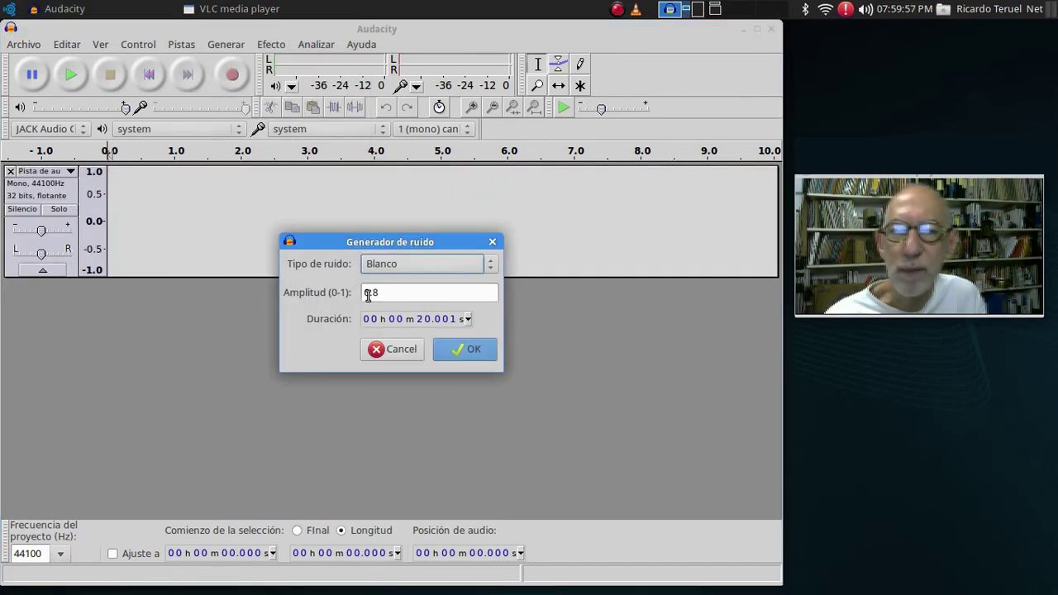
left_click(462, 350)
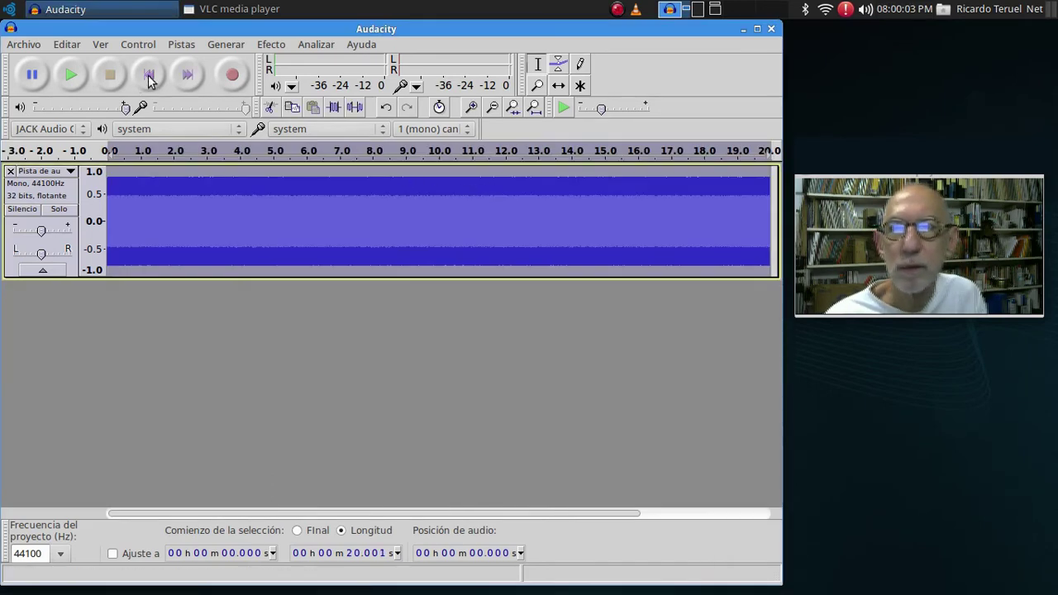
left_click(73, 76)
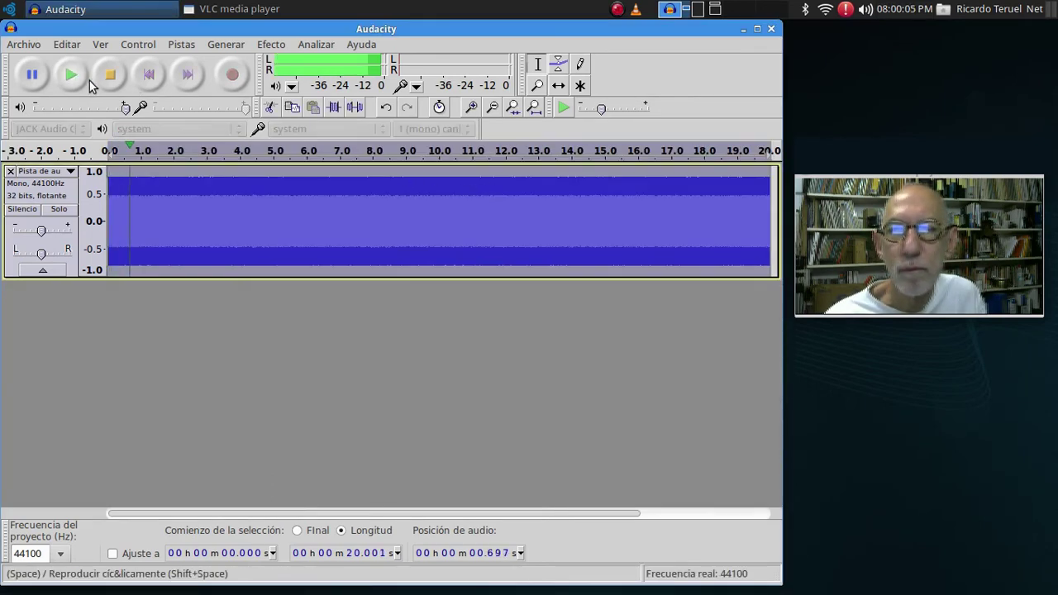
left_click(111, 81)
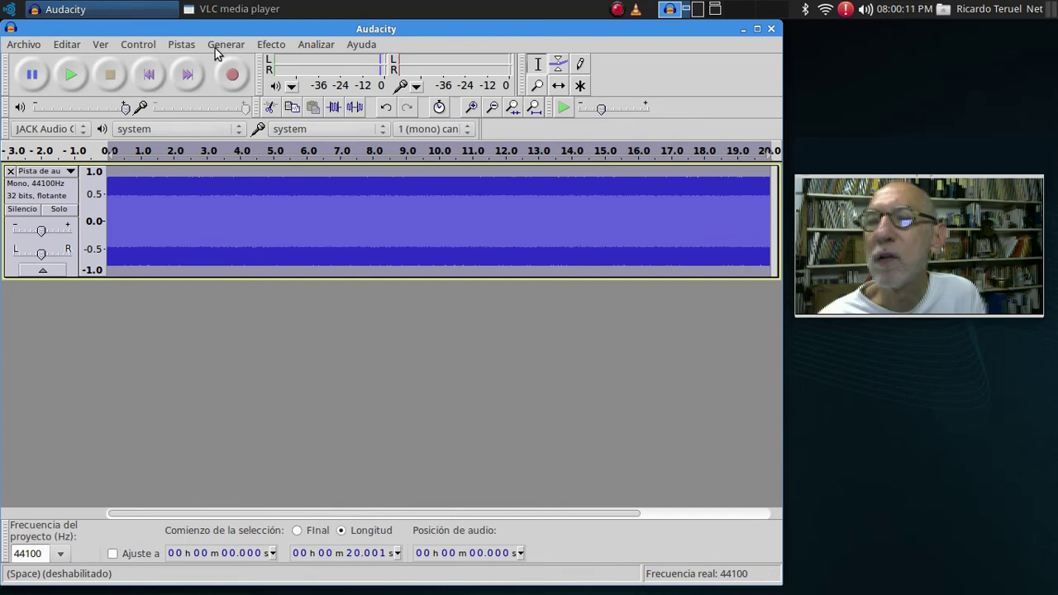
Step: Open the Ecualización effect for the selected noise and flatten its curve
left_click(270, 47)
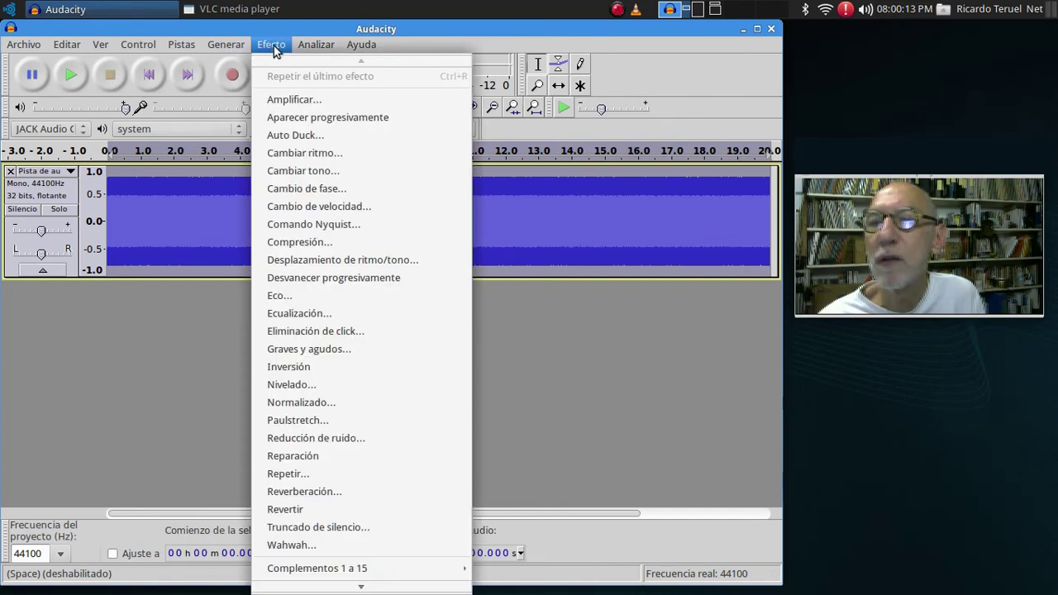
left_click(329, 317)
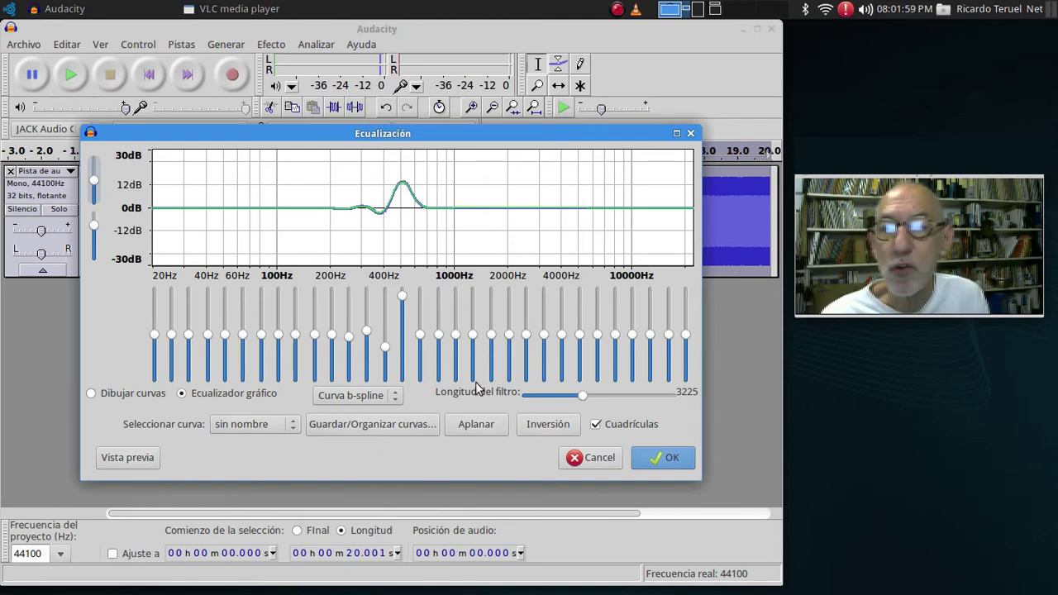
left_click(479, 427)
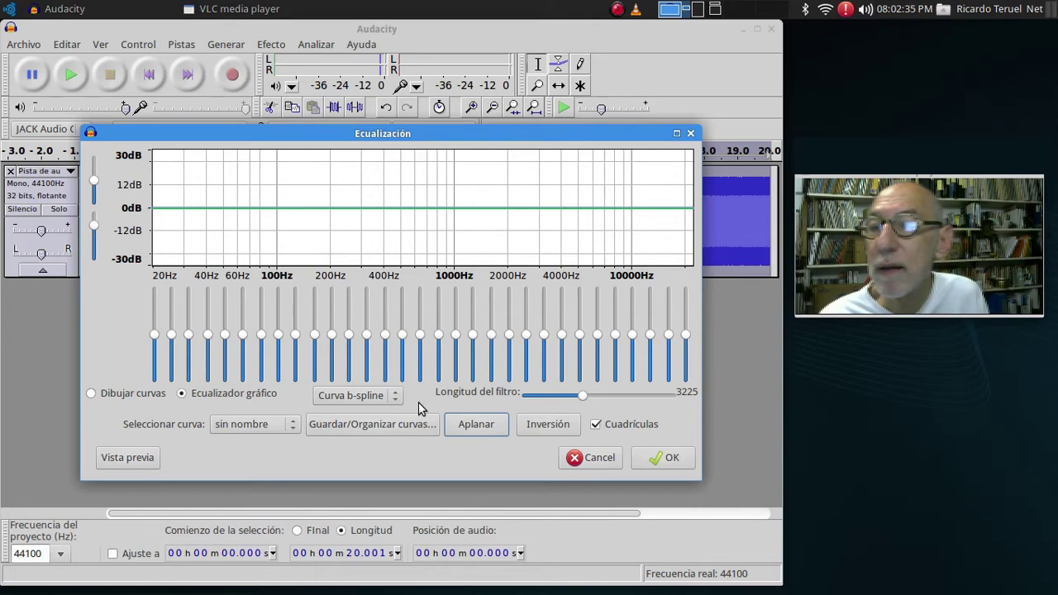
Step: In curve-drawing mode, shape a low-pass curve falling from 0 dB at about 200 Hz to -30 dB at 1000 Hz, and preview it
left_click(93, 395)
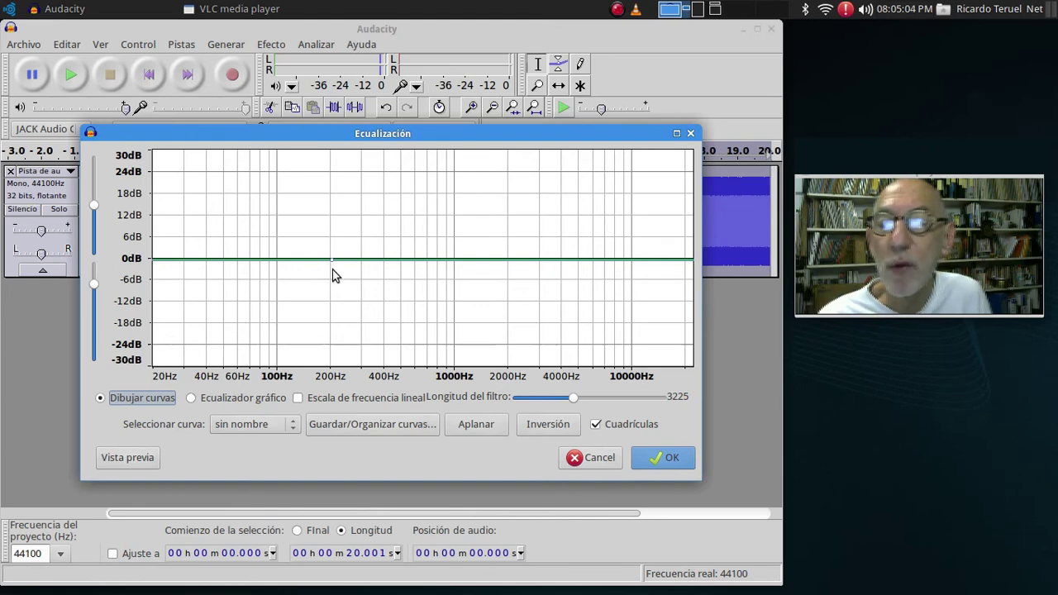
left_click(453, 365)
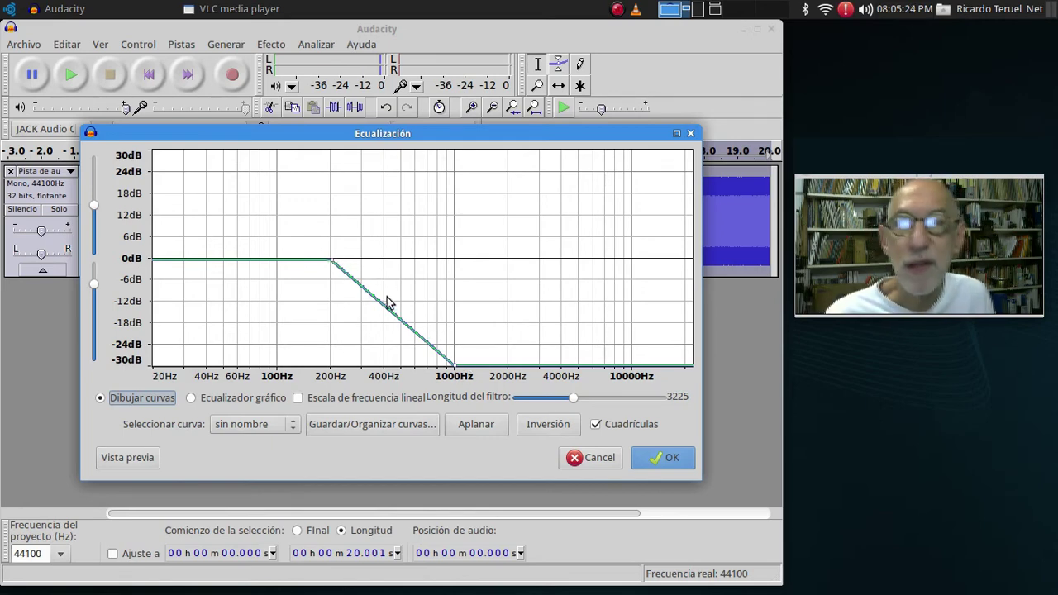
left_click(140, 458)
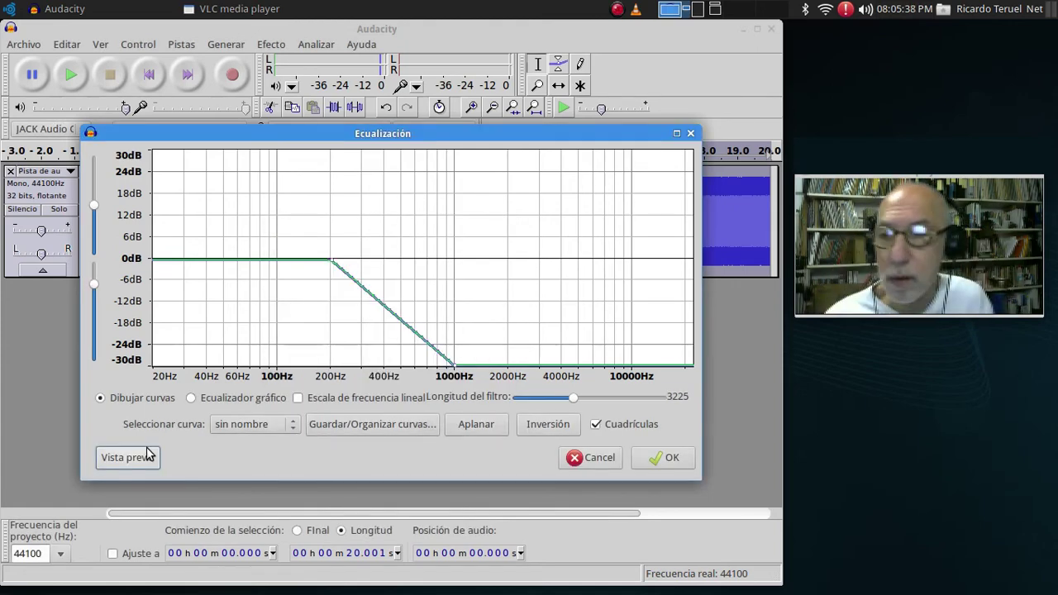
left_click(148, 454)
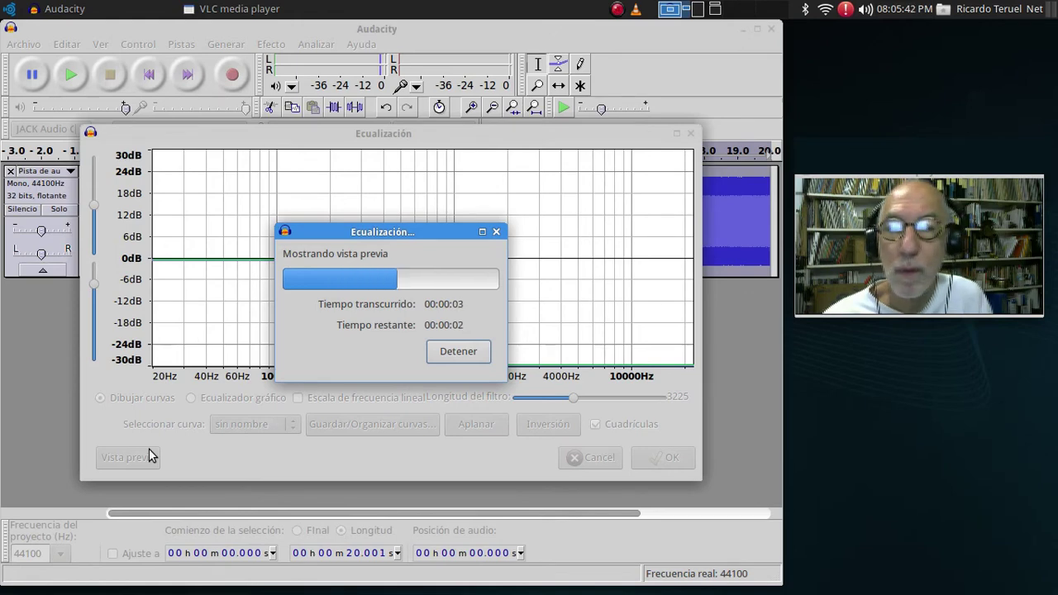
left_click(447, 351)
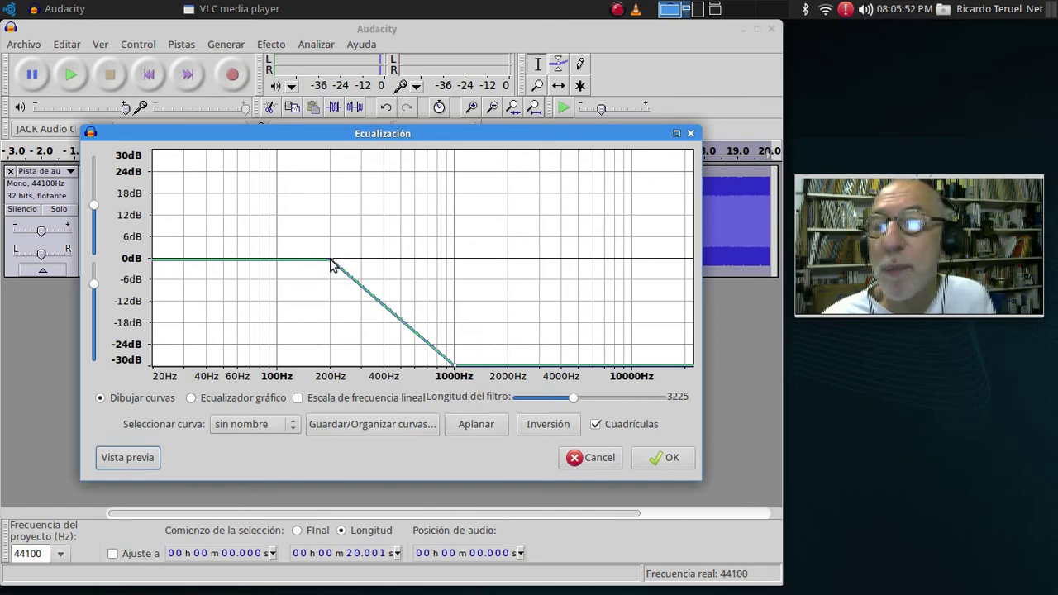
Step: Move the low-pass slope so it falls from about -2 dB near 1700 Hz to -30 dB near 4000 Hz, and preview it
left_click_drag(331, 264, 407, 266)
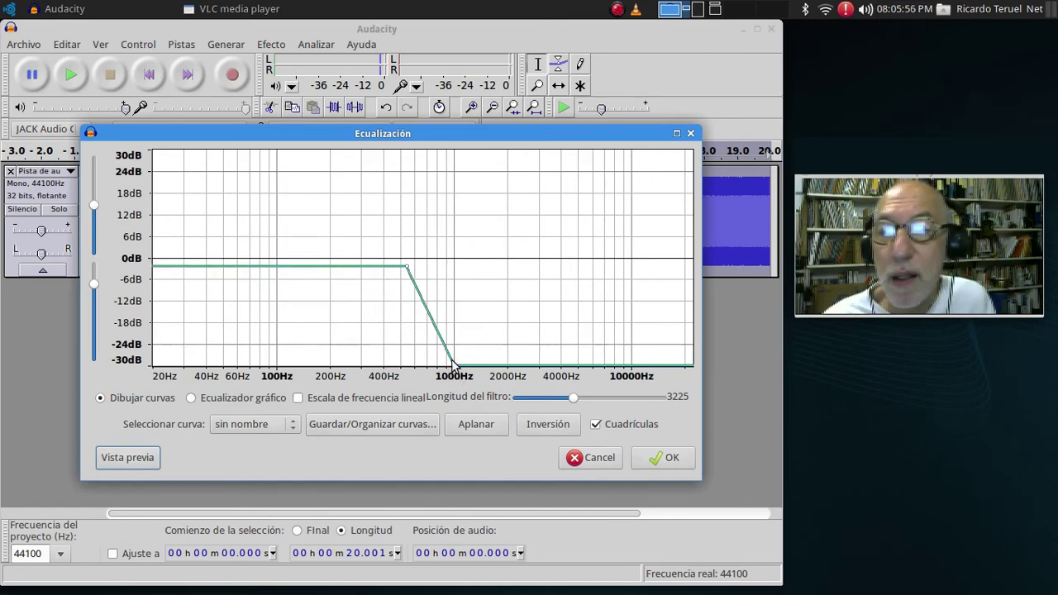
left_click_drag(453, 364, 559, 368)
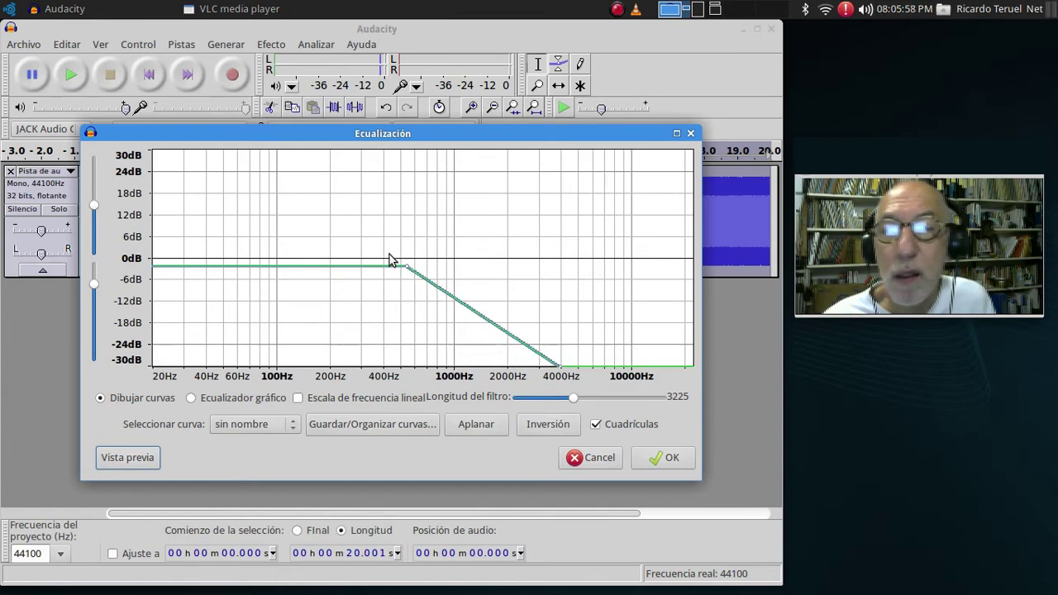
left_click_drag(406, 269, 496, 270)
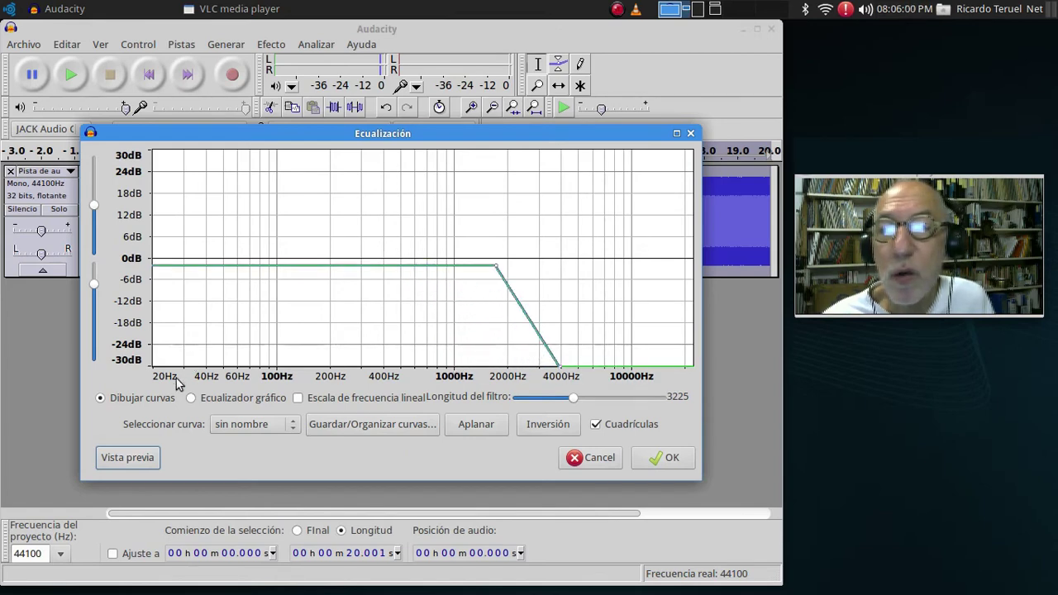
left_click(121, 461)
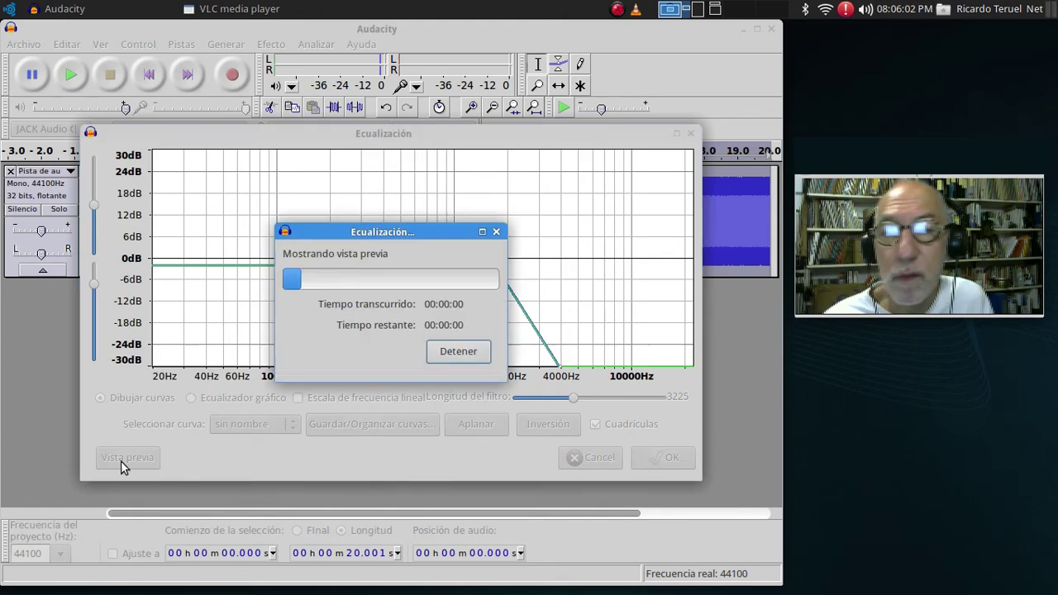
left_click(446, 355)
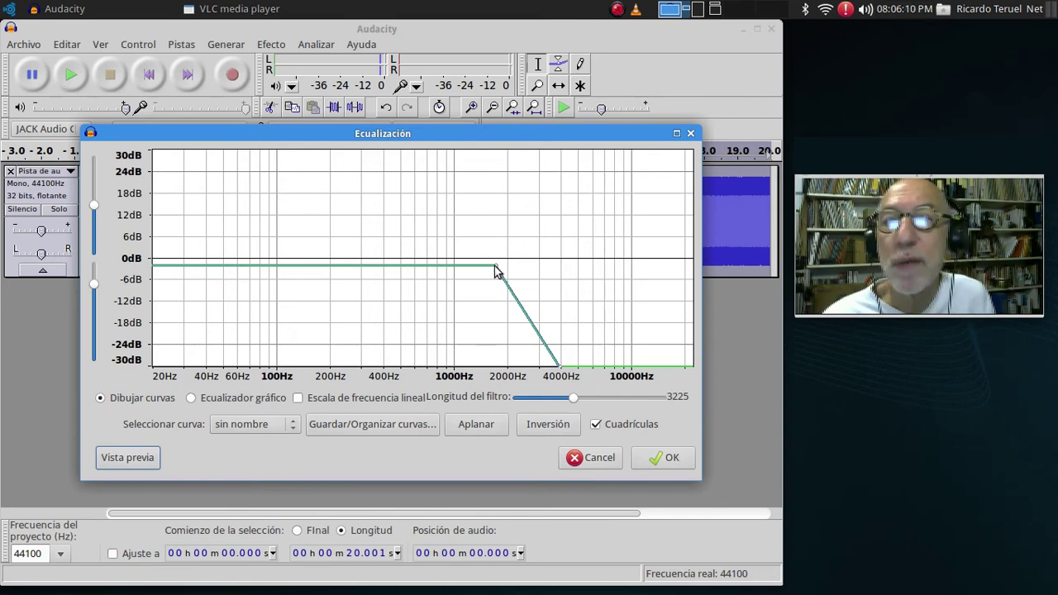
Step: Remove the low-pass points to return the equalization curve to a flat 0 dB line, and preview the noise
left_click_drag(495, 270, 499, 142)
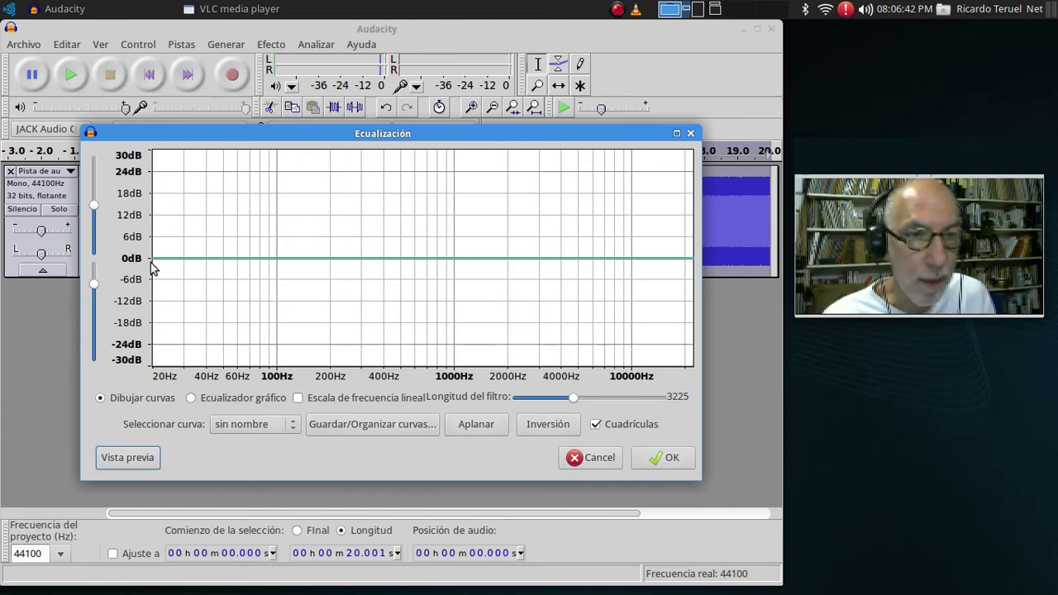
left_click(126, 452)
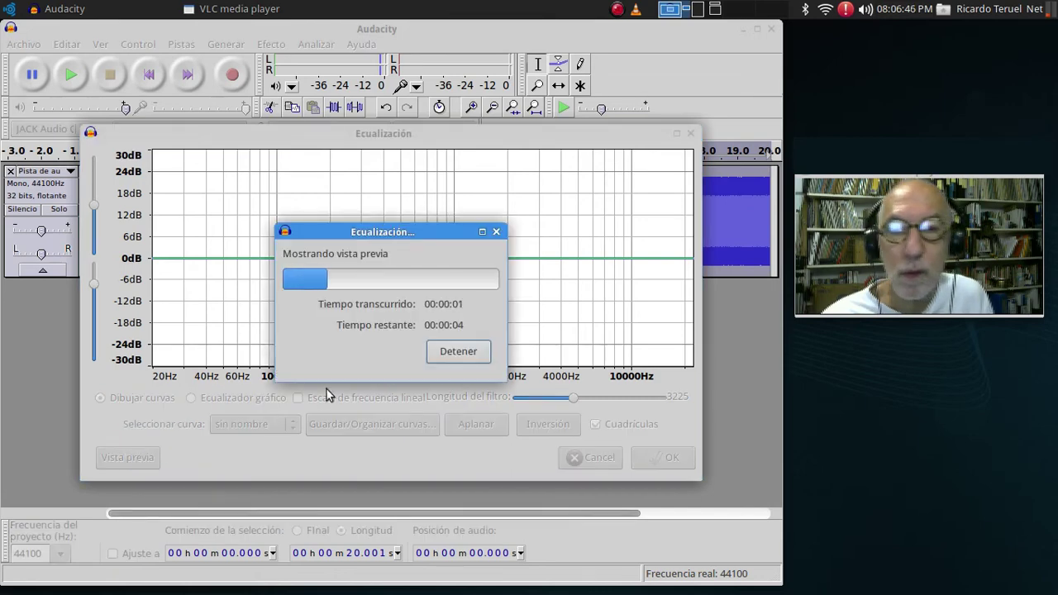
left_click(442, 355)
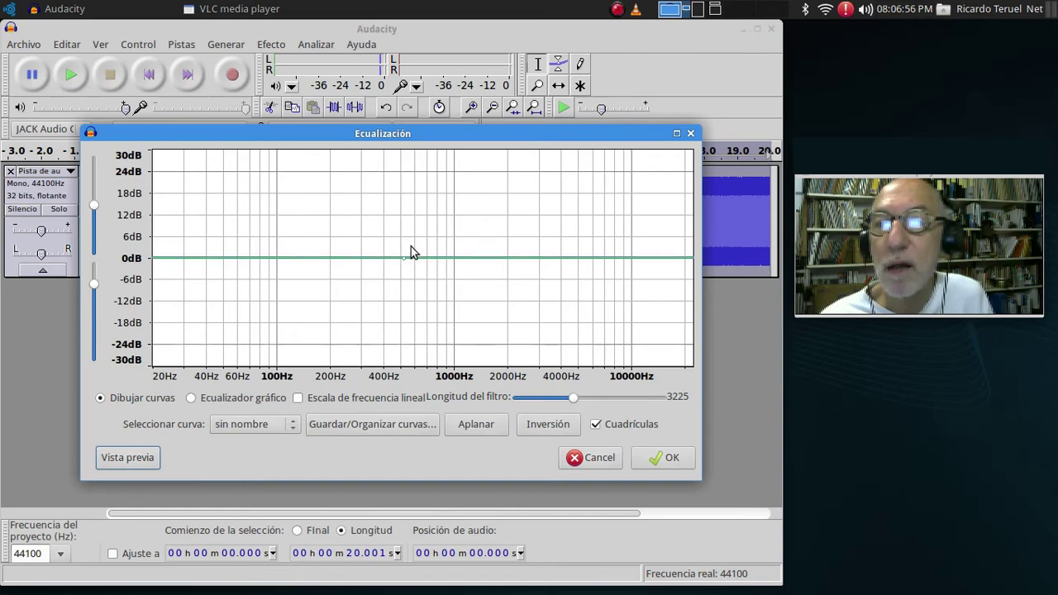
Step: Add control points along the 0 dB line at about 740, 1400, 2200, 3600, 160 and 280 Hz
left_click(430, 261)
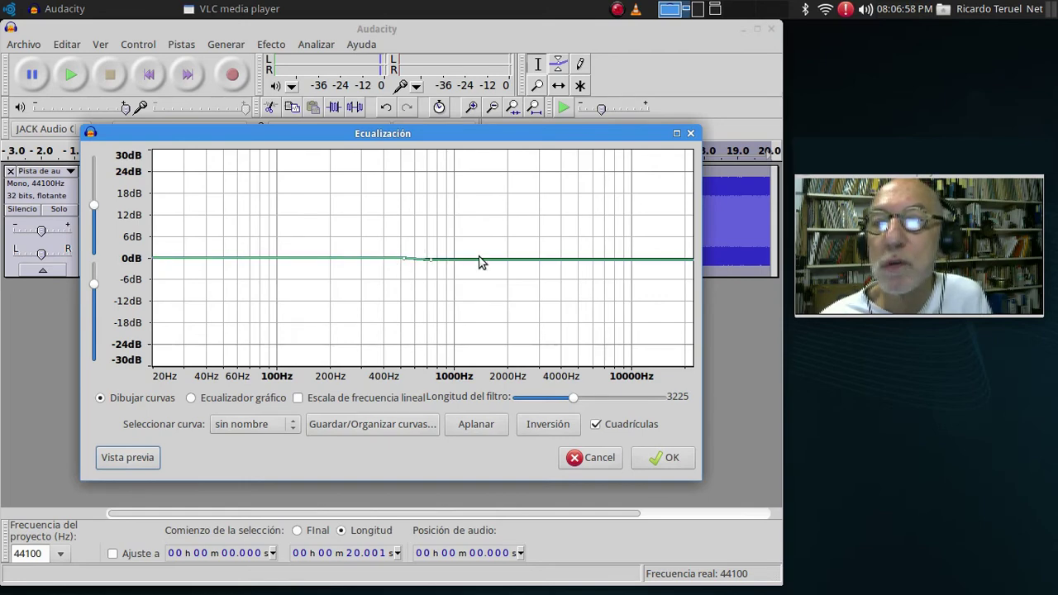
left_click(480, 259)
left_click(515, 257)
left_click(552, 259)
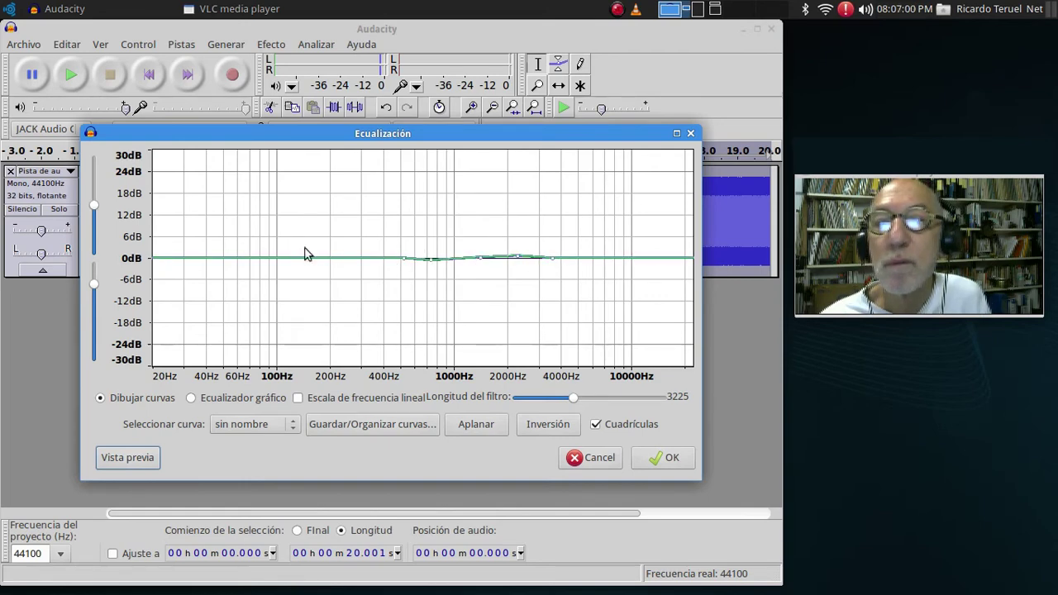
left_click(310, 258)
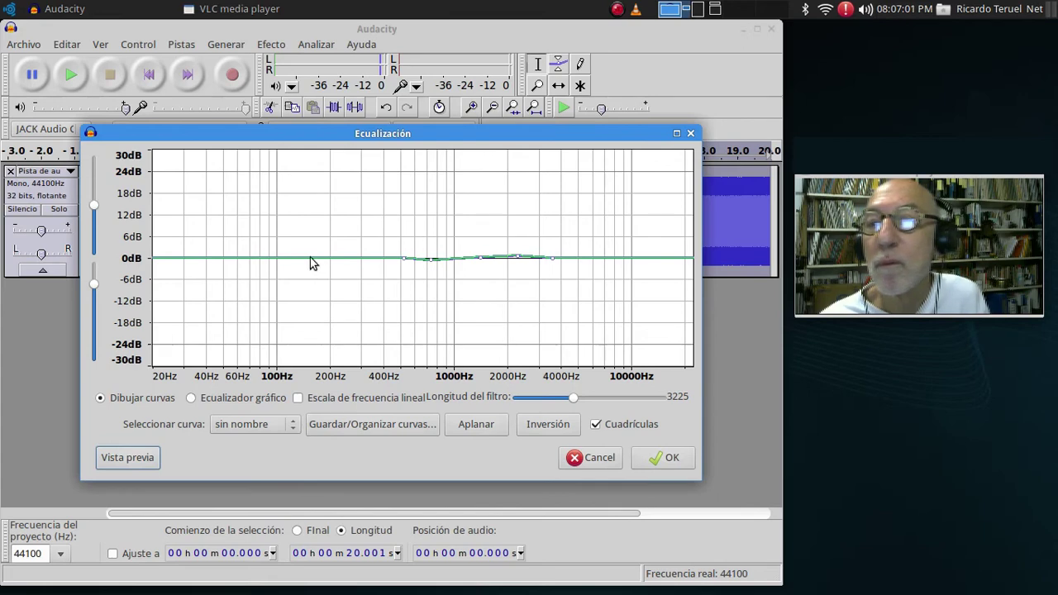
left_click(356, 263)
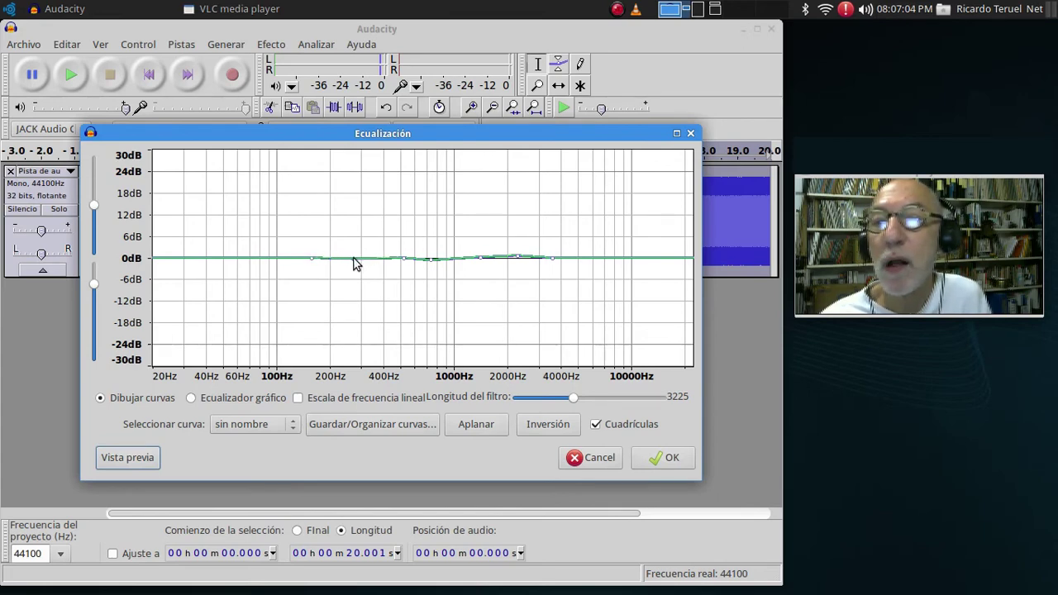
Step: Shape peaks of about 14 dB near 280 Hz, 0 dB near 740 Hz and 24 dB near 1800 Hz, cutting the lows to about -20 dB
left_click_drag(353, 263, 355, 206)
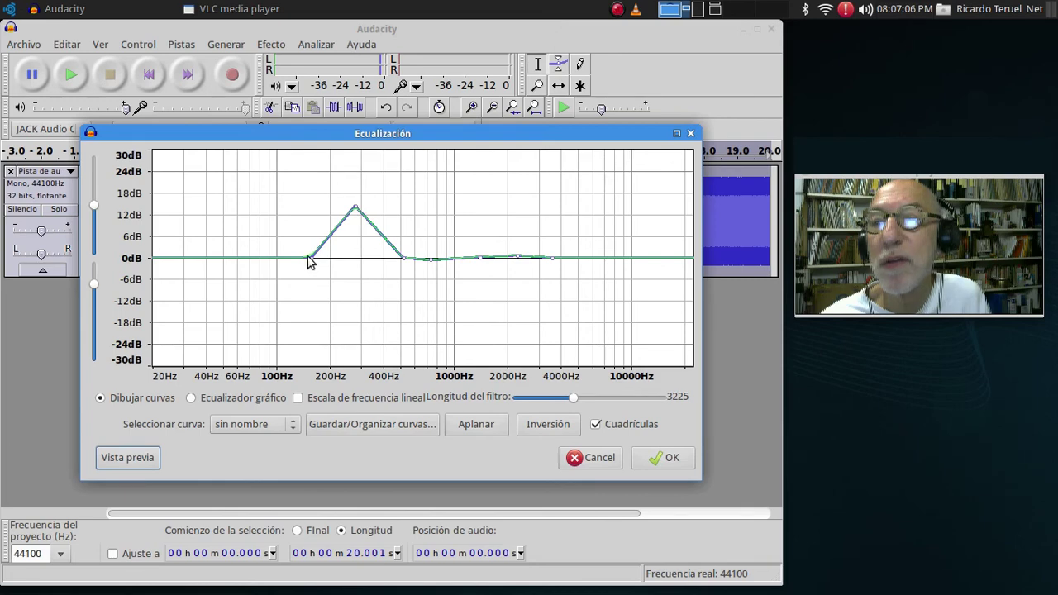
left_click_drag(309, 259, 333, 330)
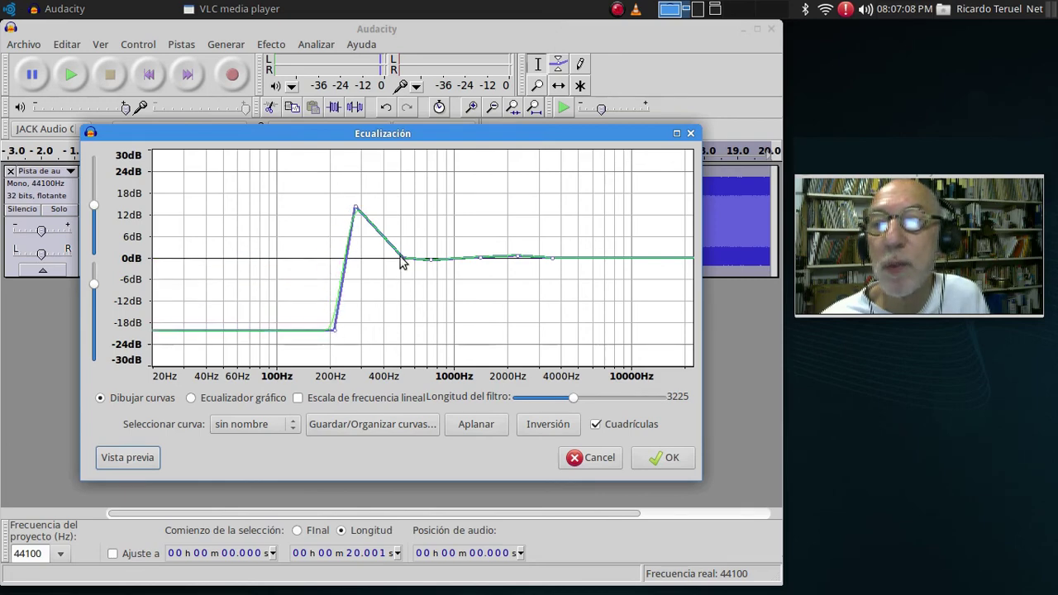
left_click_drag(403, 262, 374, 312)
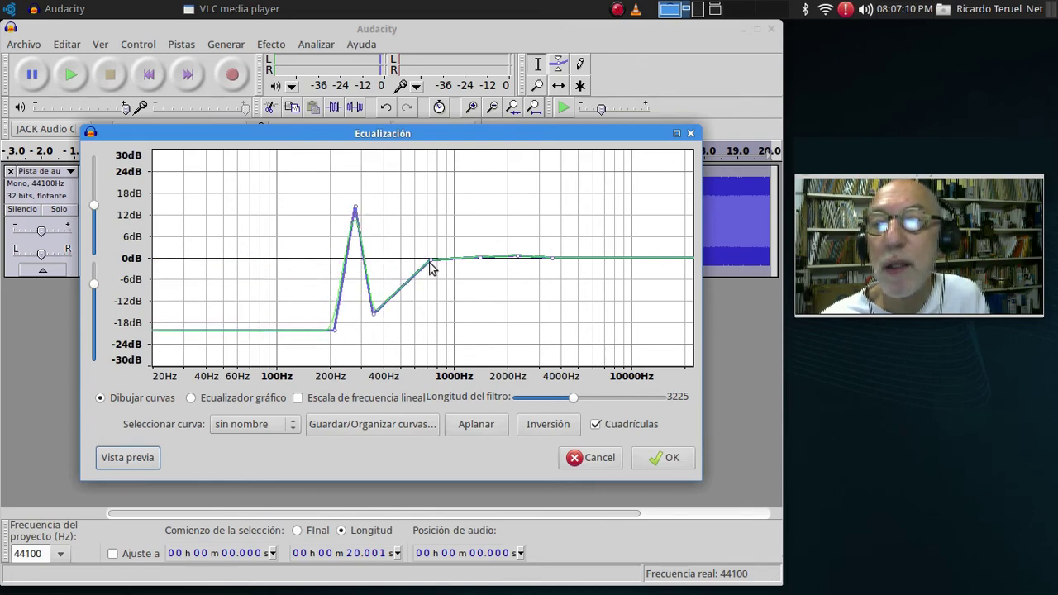
left_click_drag(419, 276, 422, 318)
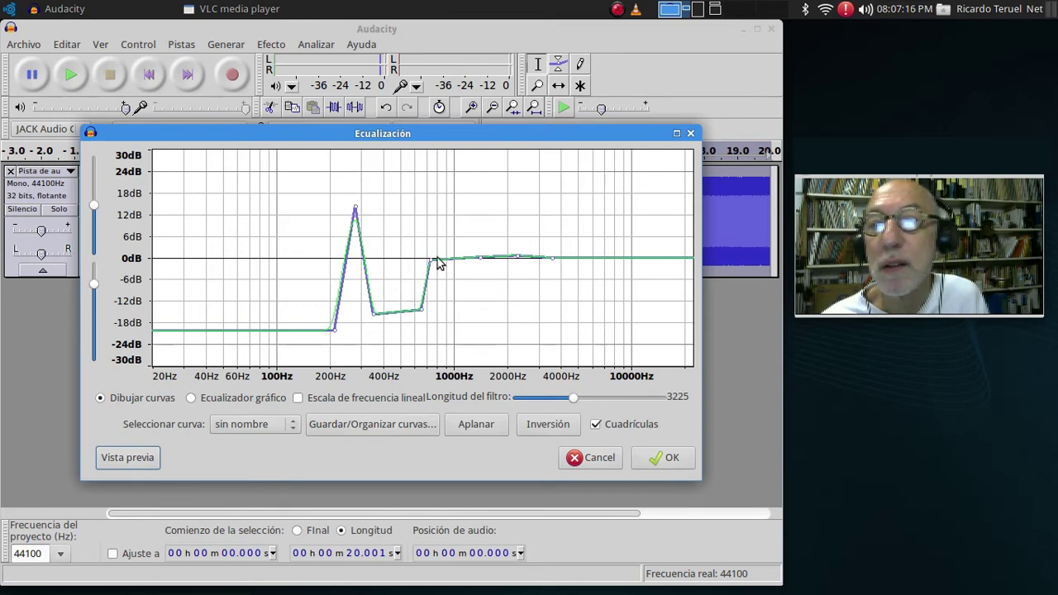
left_click_drag(444, 263, 443, 312)
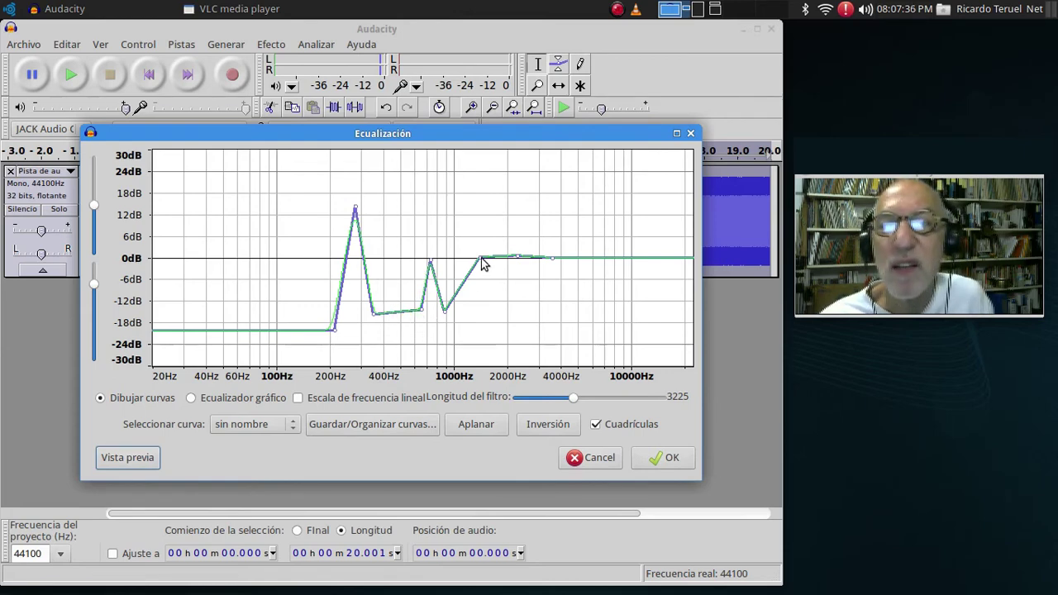
left_click(499, 179)
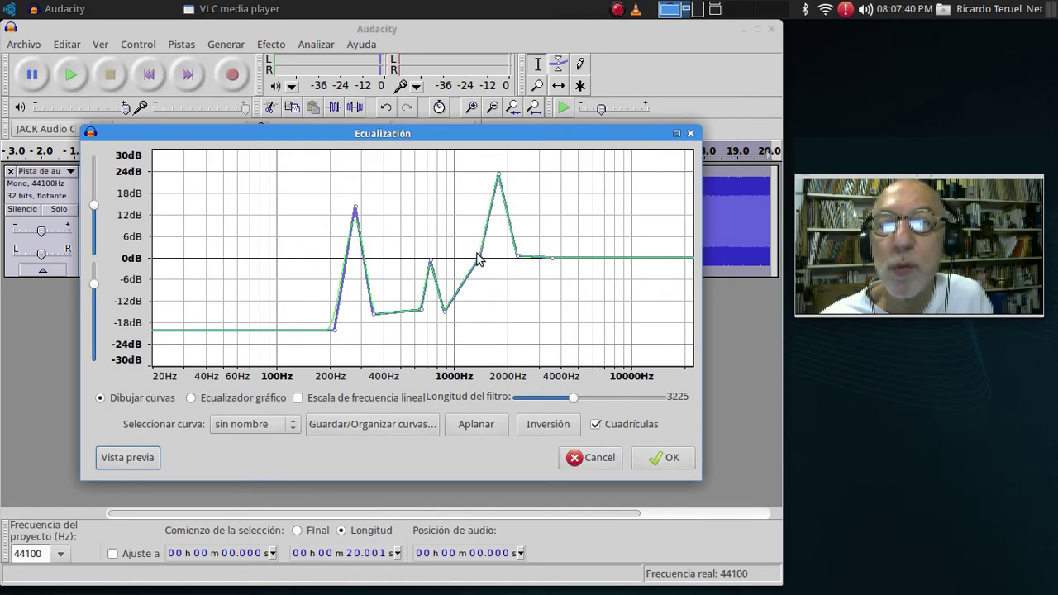
left_click_drag(479, 265, 503, 262)
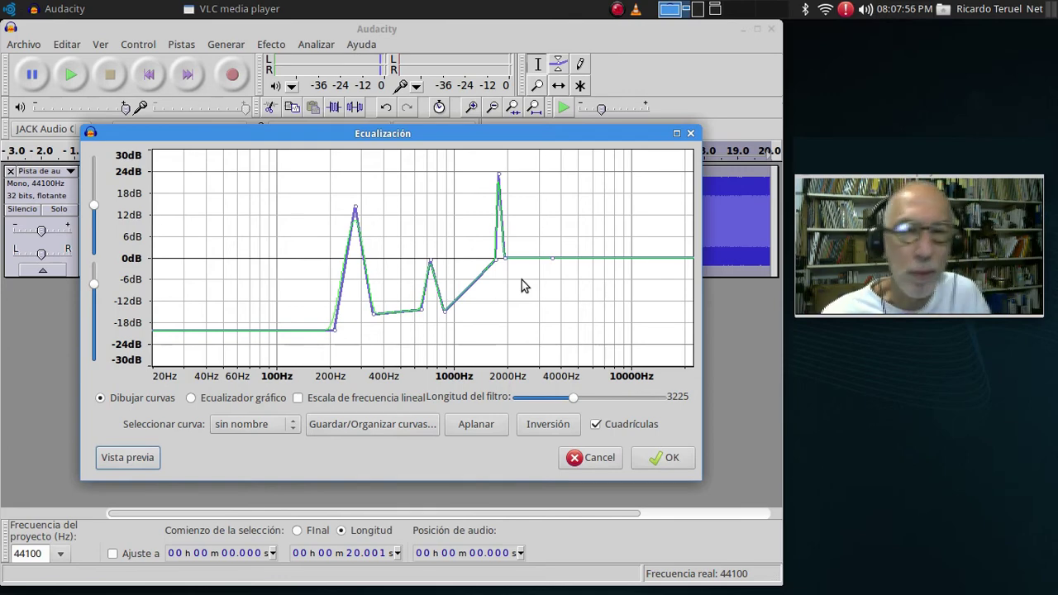
Step: Preview the noise through the peaked curve, and switch the equalization to graphic equalizer mode
left_click(128, 458)
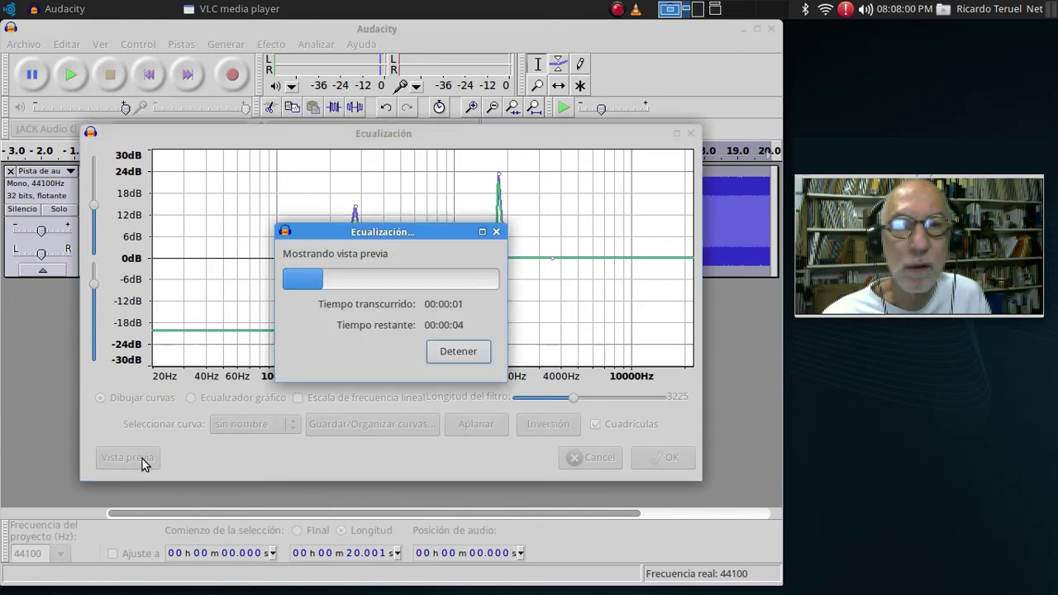
left_click(475, 361)
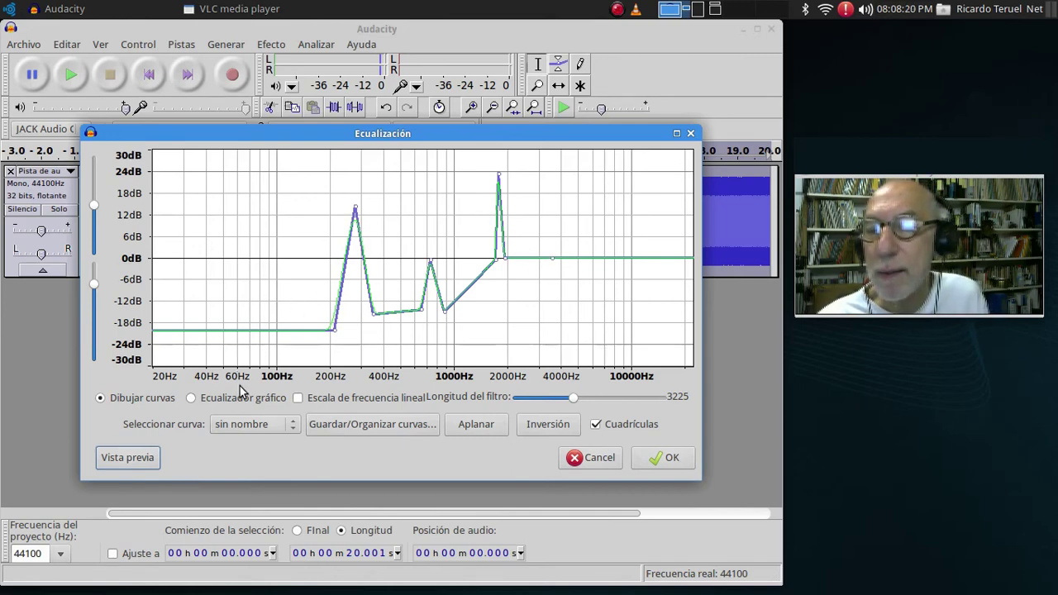
left_click(192, 398)
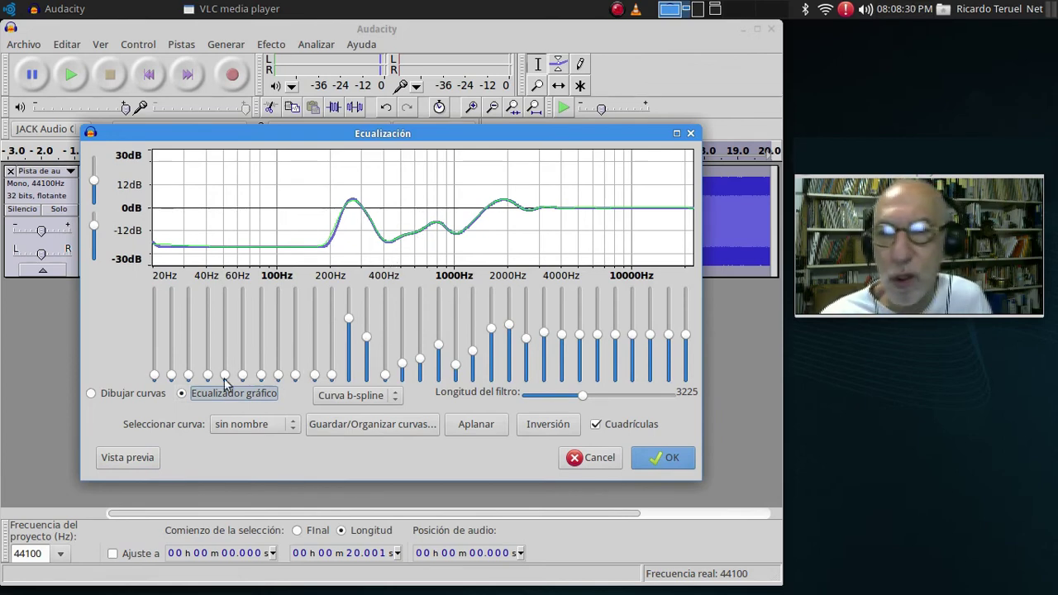
Step: Preview the noise through the graphic equalizer, and raise the 250 Hz and 2000 Hz bands to their maximum
left_click(122, 461)
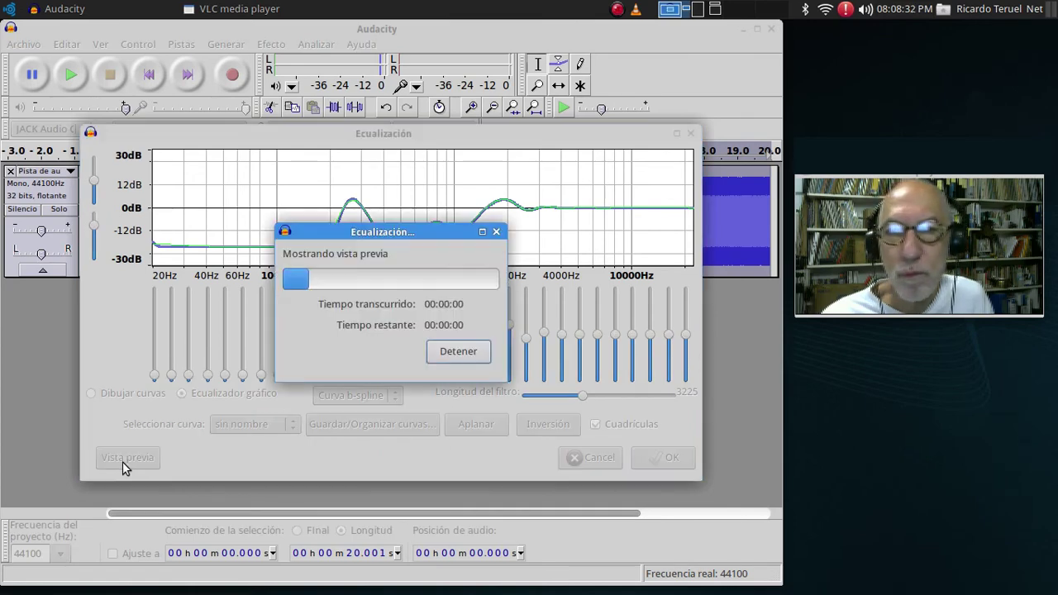
left_click(452, 355)
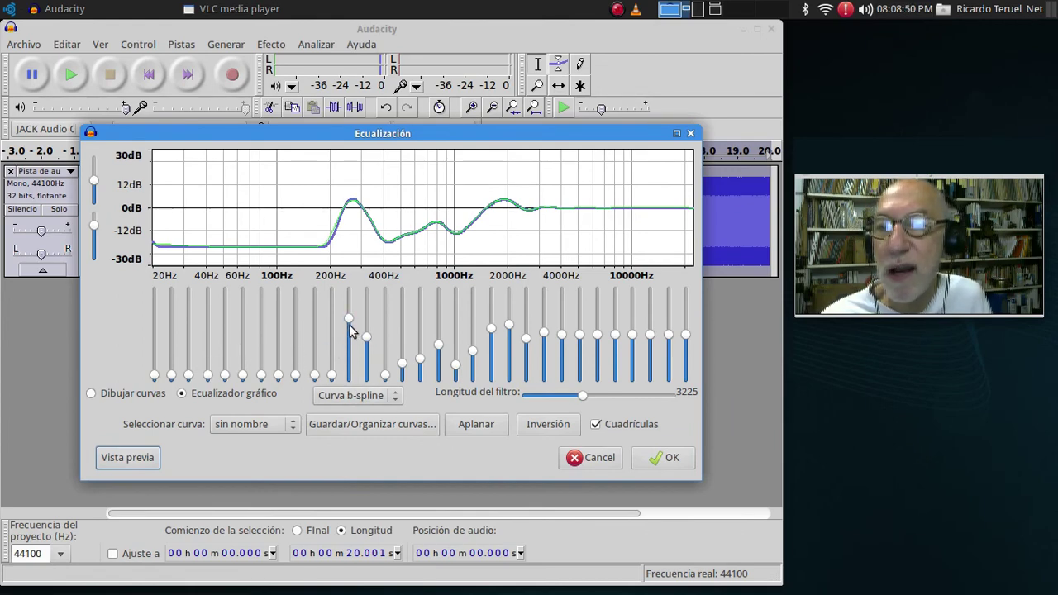
left_click_drag(348, 319, 353, 293)
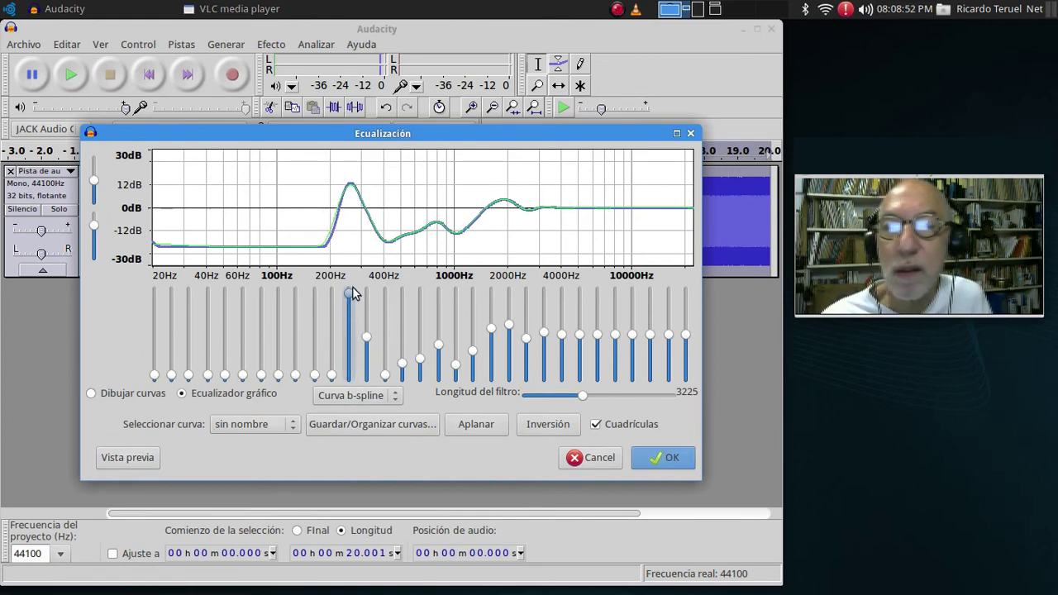
left_click_drag(509, 327, 511, 293)
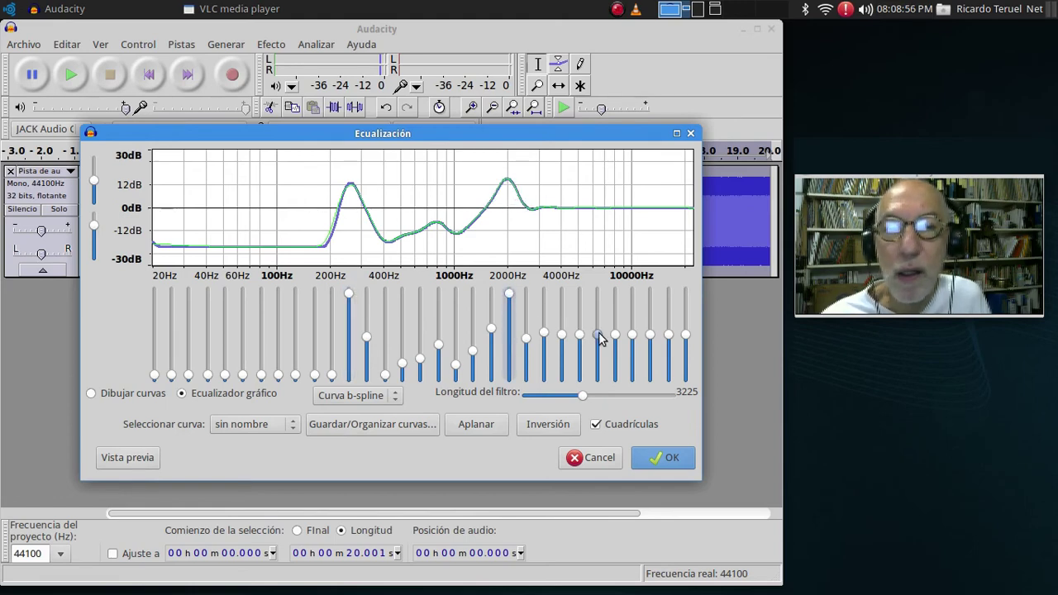
Step: Cut the 5000, 6300 and 8000 Hz bands to minimum, raise the 10000 Hz band to maximum, and preview the noise
left_click_drag(599, 336, 620, 384)
left_click_drag(579, 335, 583, 382)
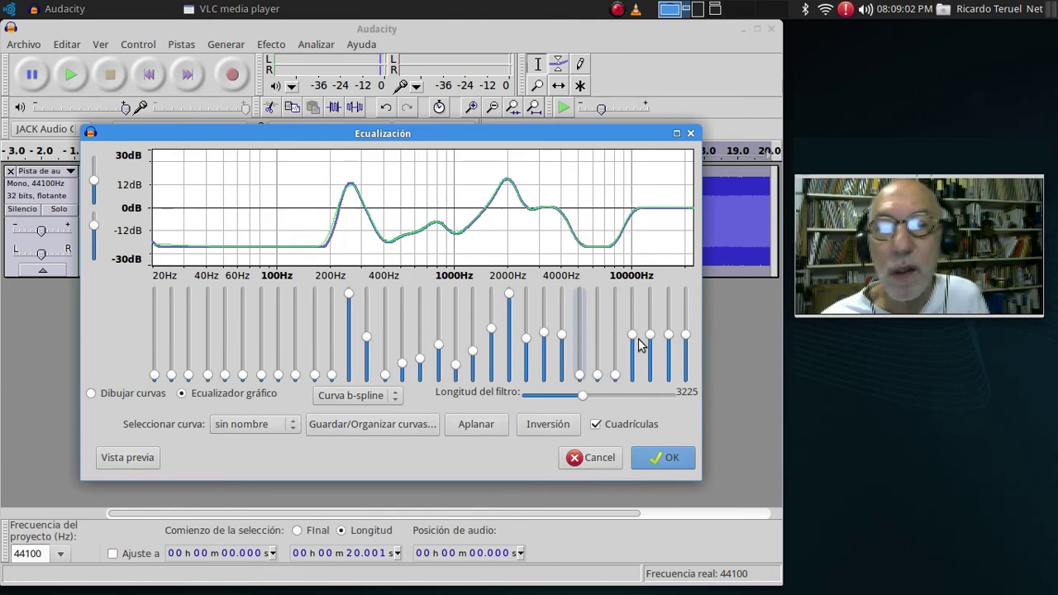
left_click(630, 302)
left_click(630, 302)
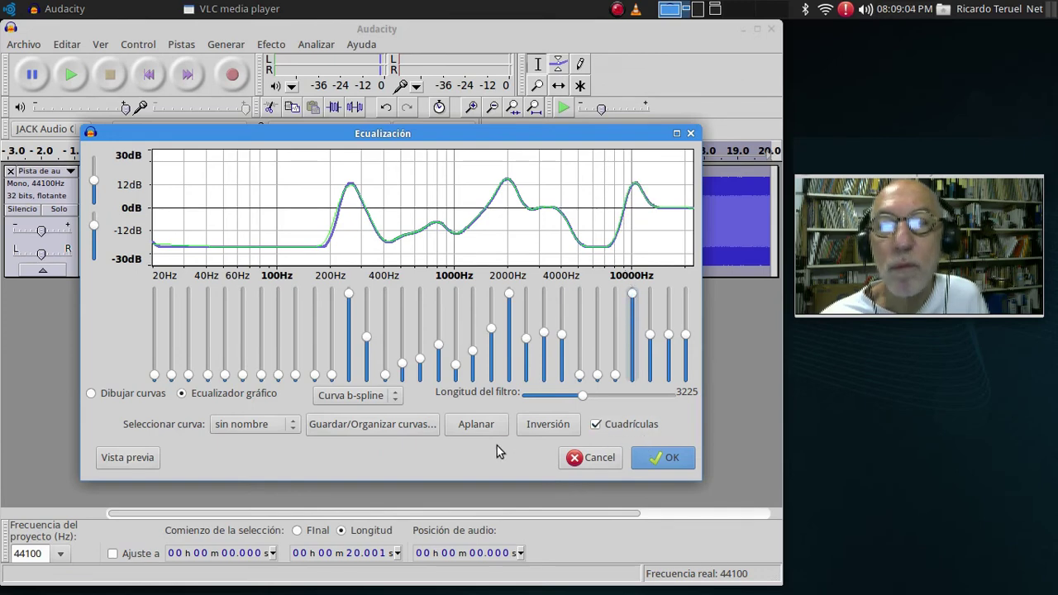
left_click(126, 463)
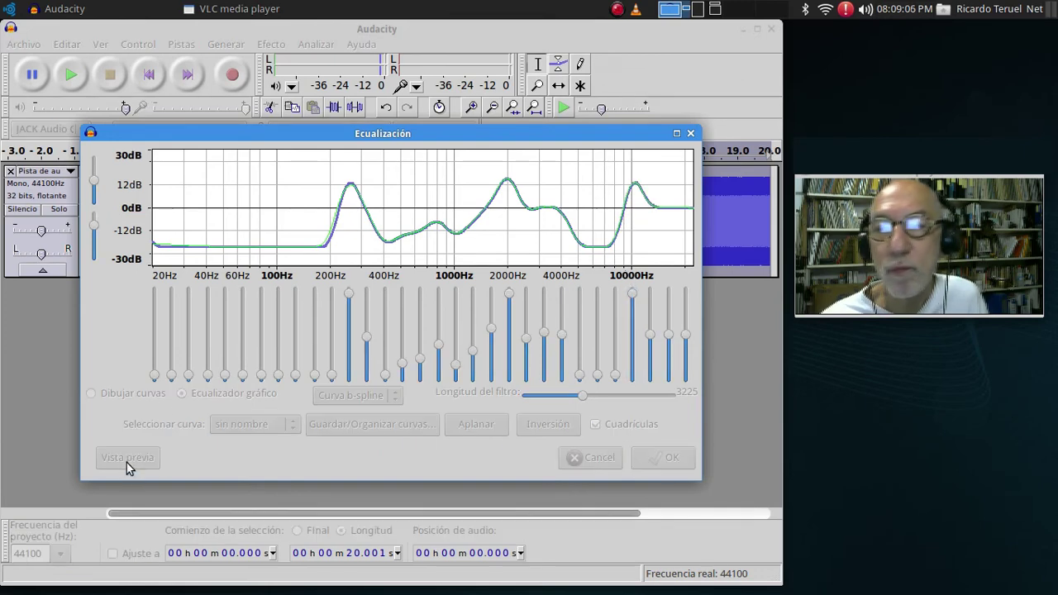
left_click(456, 352)
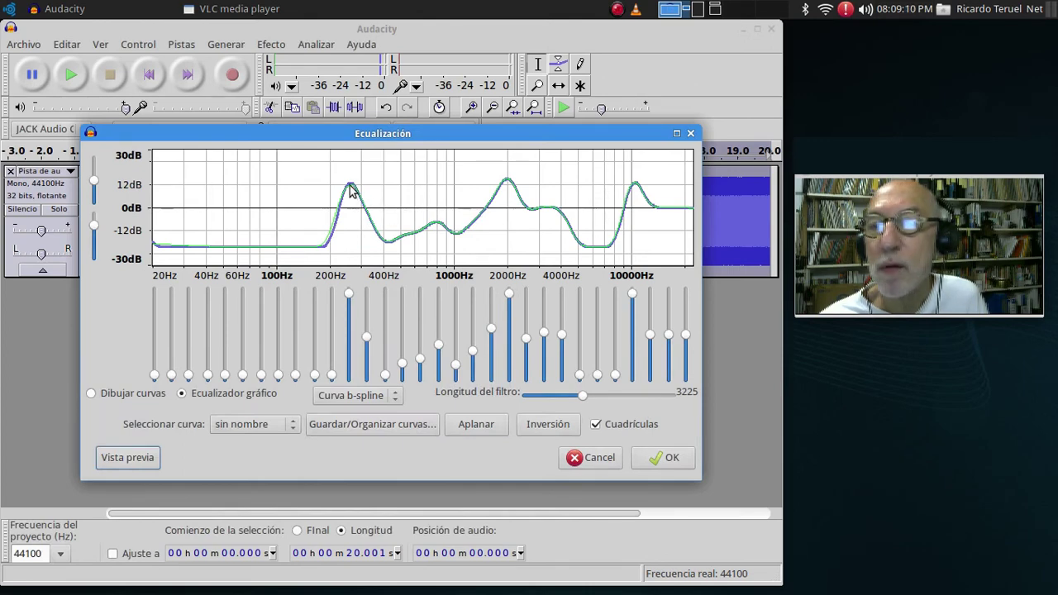
Step: Lower the 250 Hz and 2000 Hz bands to their minimum, and preview the filtered noise
left_click_drag(350, 295, 354, 389)
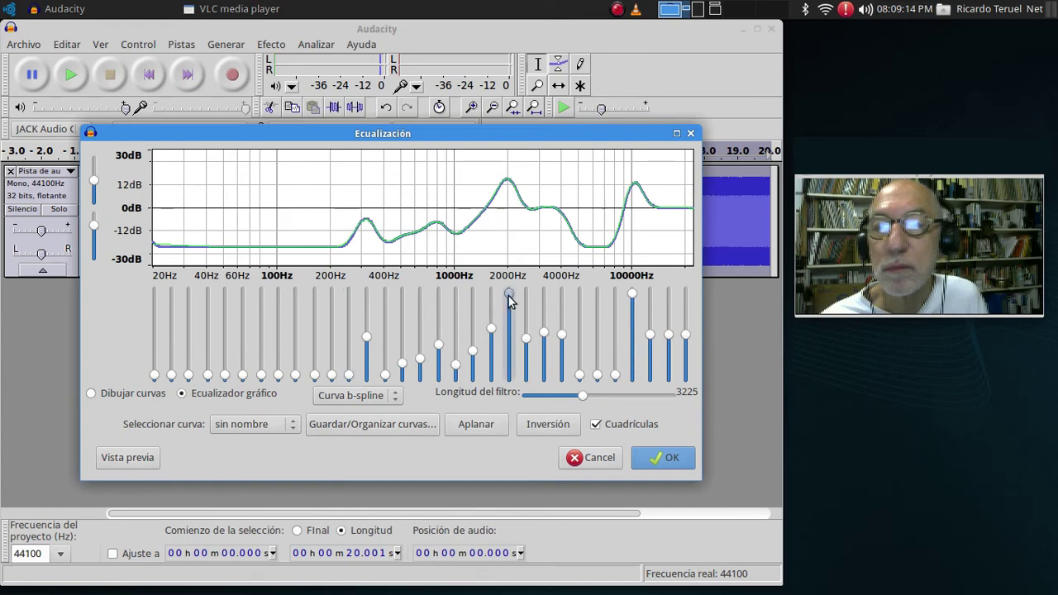
left_click_drag(509, 296, 500, 409)
left_click(113, 459)
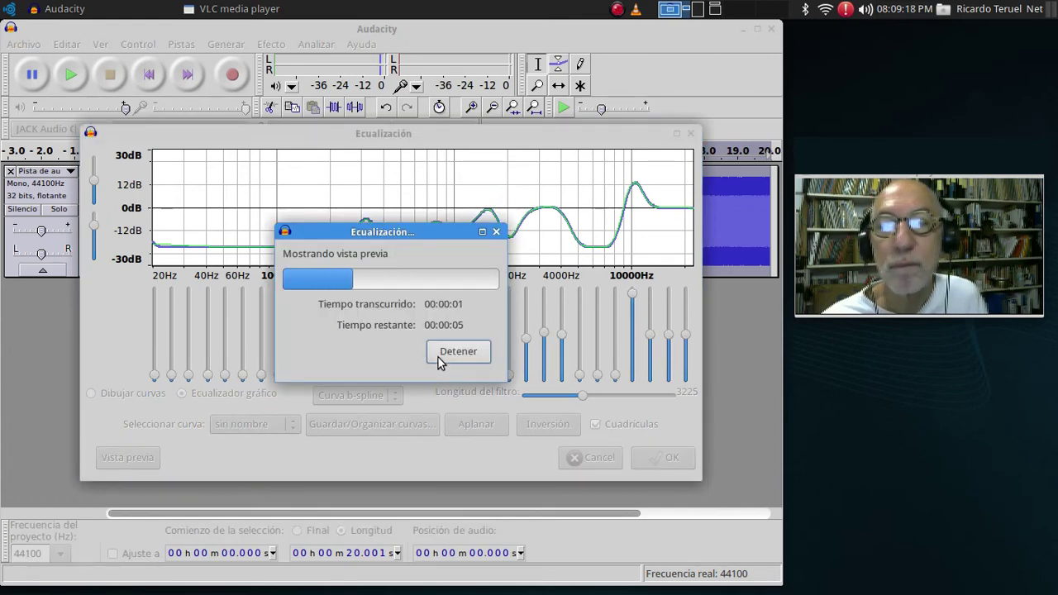
left_click(442, 359)
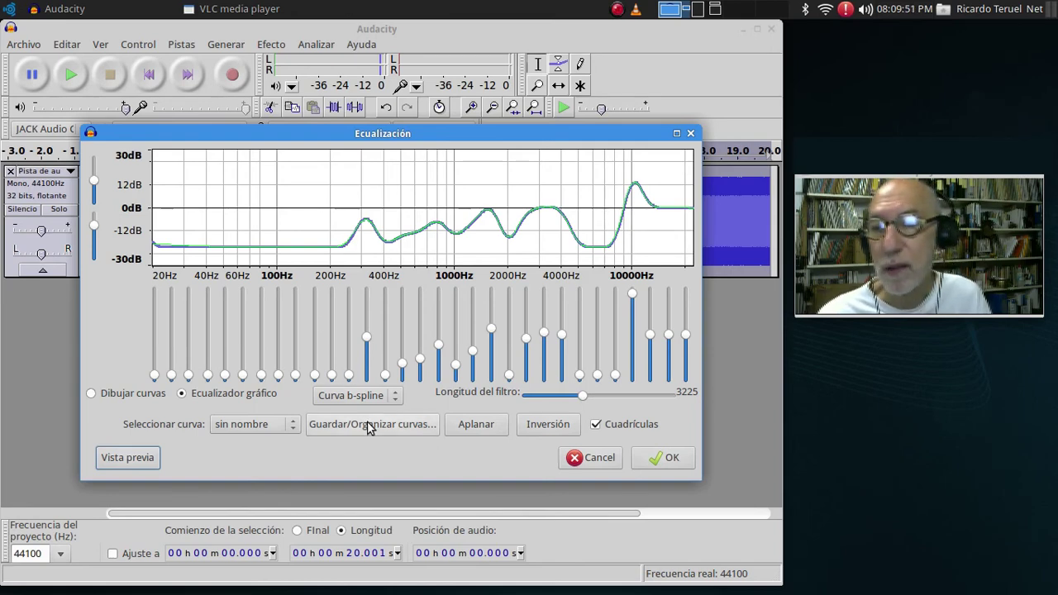
Step: Load the flat "unnamed" curve for comparison, and switch back to the "sin nombre" curve
left_click(252, 427)
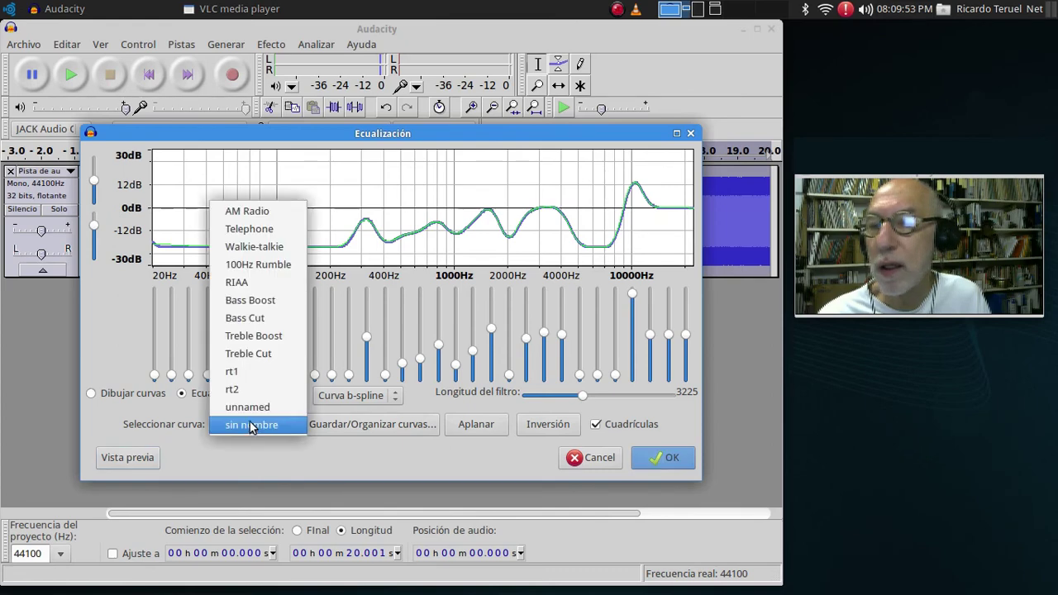
left_click(244, 408)
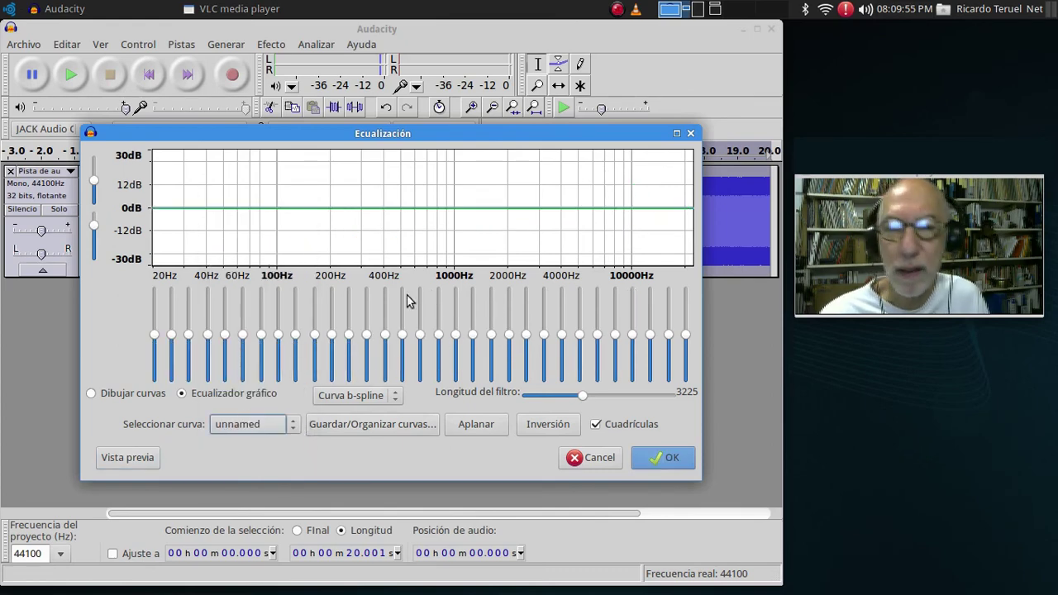
left_click(289, 426)
left_click(276, 443)
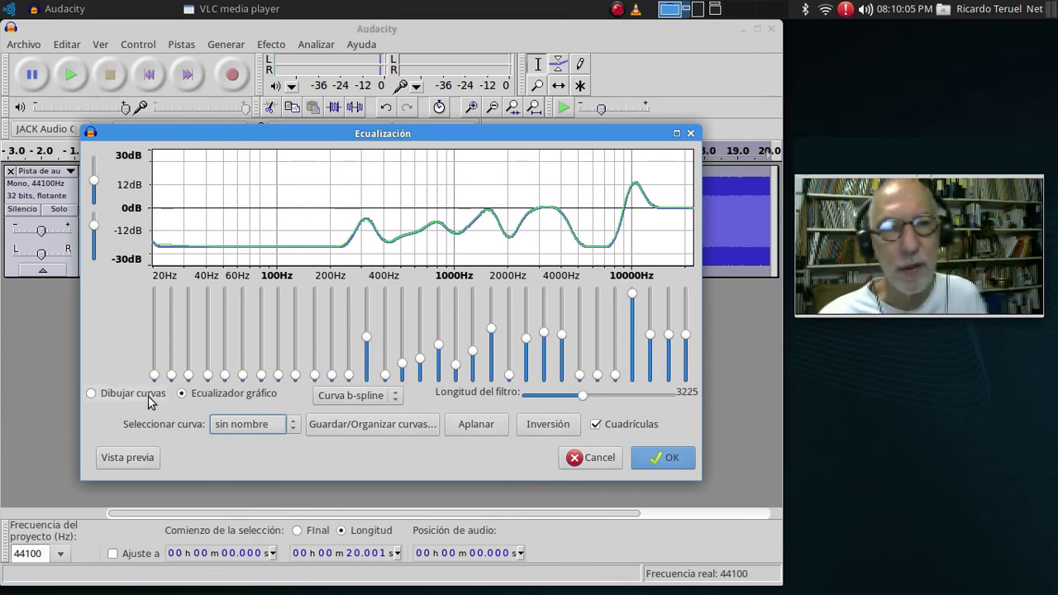
Step: Save the current equalization by renaming the "sin nombre" curve as "varias bandas" in the curve list
left_click(337, 425)
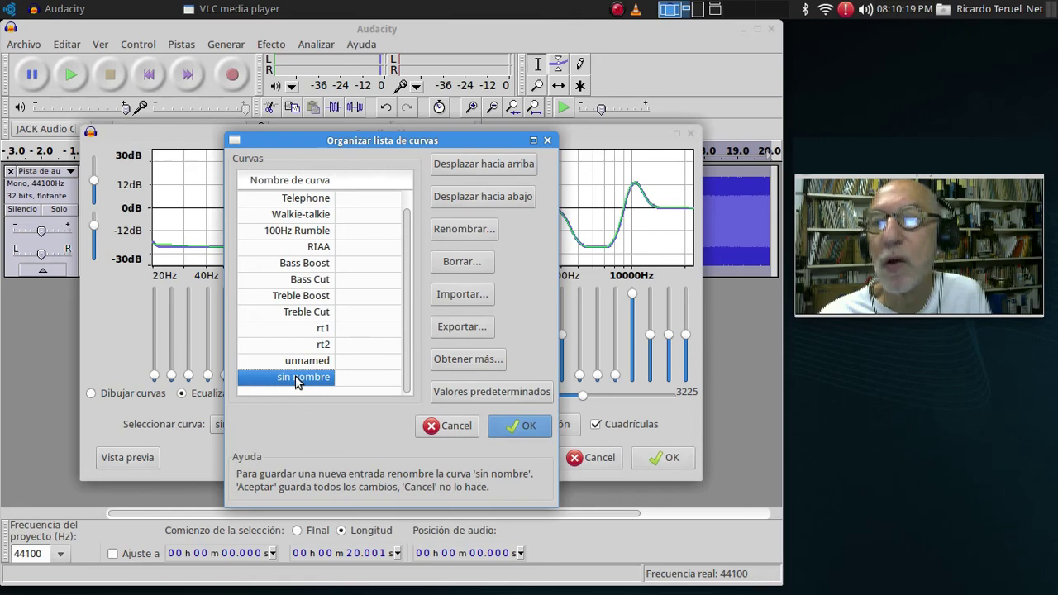
left_click(445, 232)
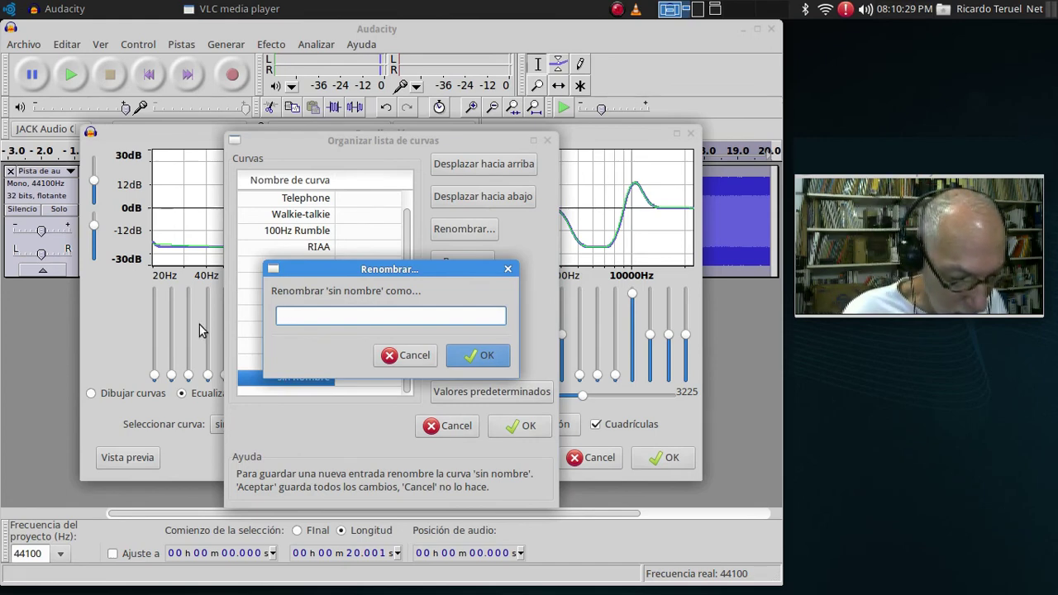
type("varias ba")
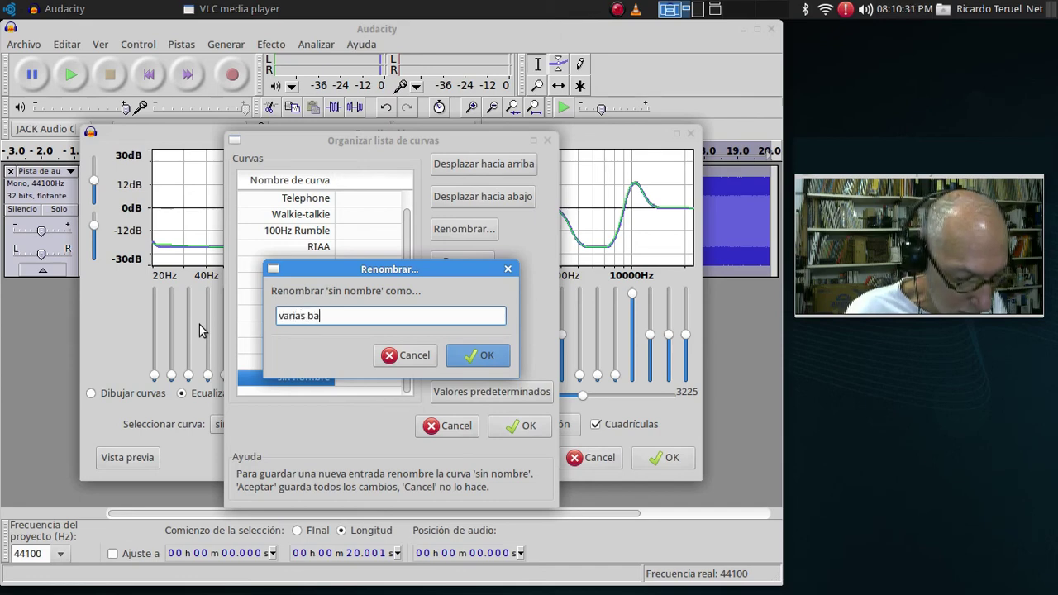
type("ndas")
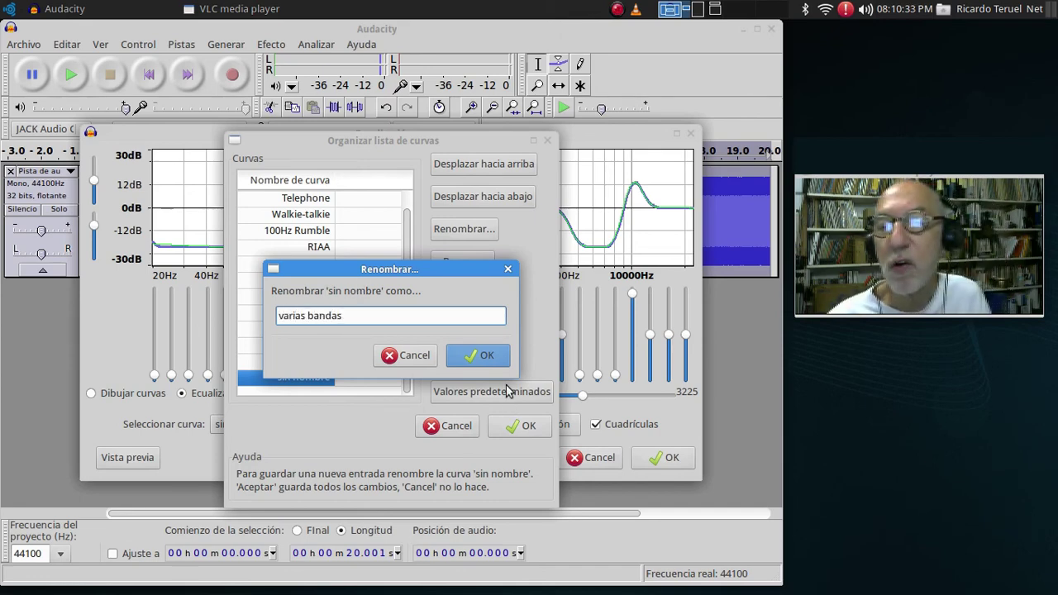
left_click(487, 355)
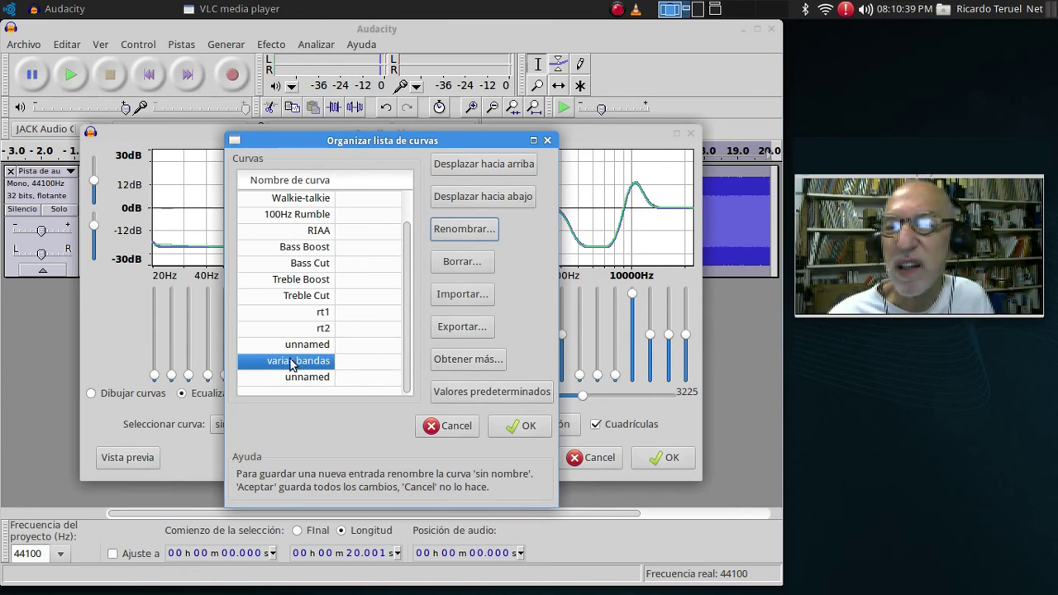
left_click(521, 427)
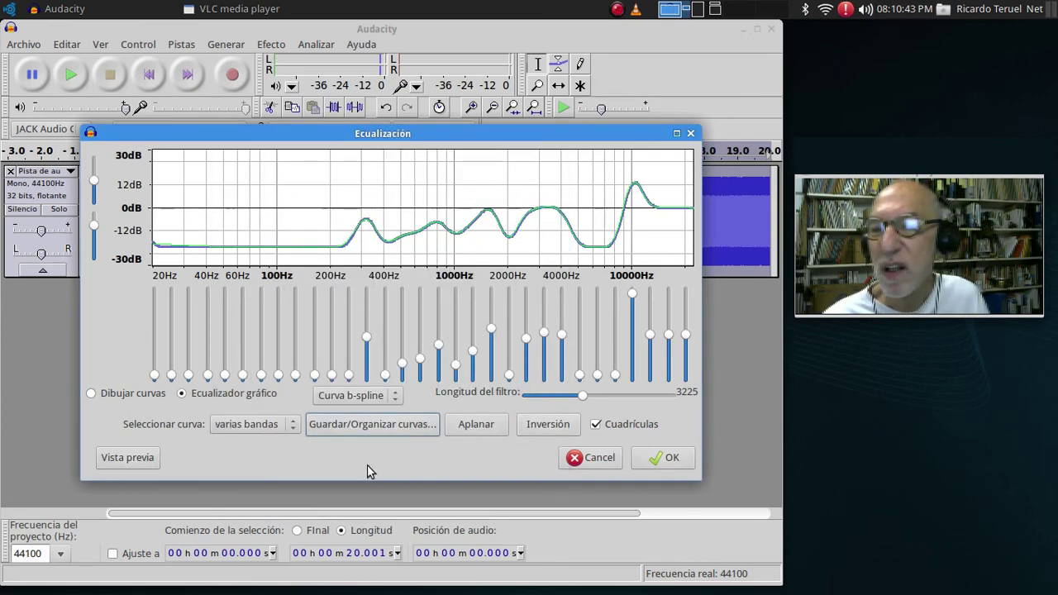
Step: Load the saved curve "unnamed (1)", and switch to the "sin nombre" curve
left_click(244, 426)
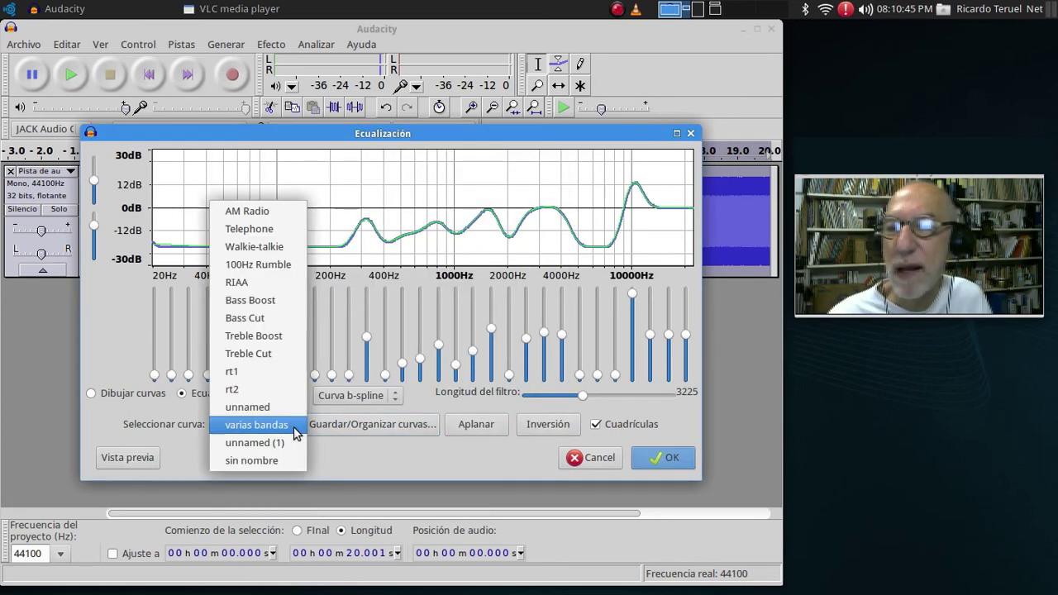
left_click(278, 442)
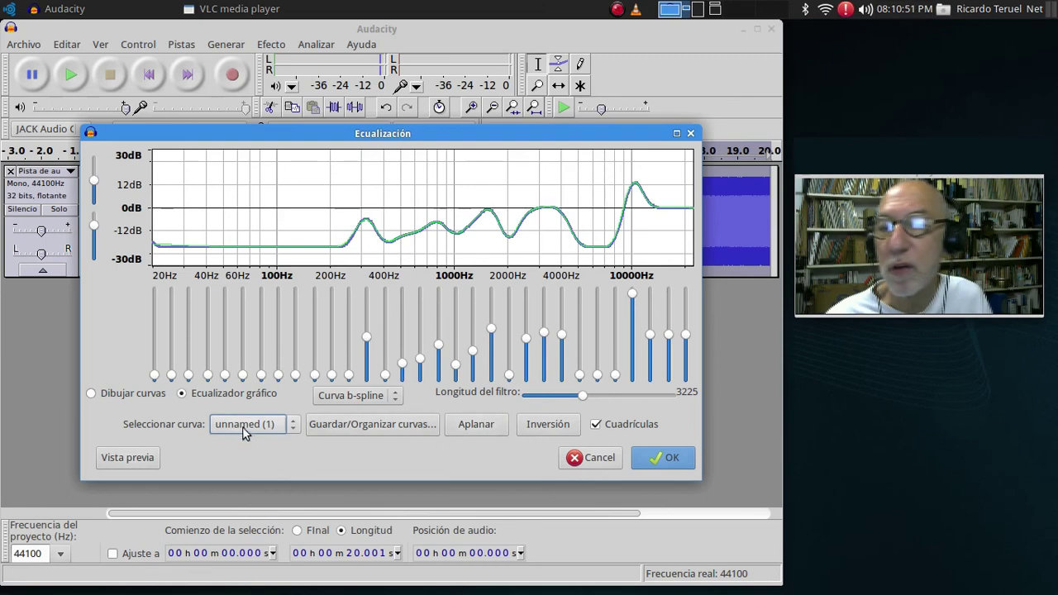
left_click(288, 426)
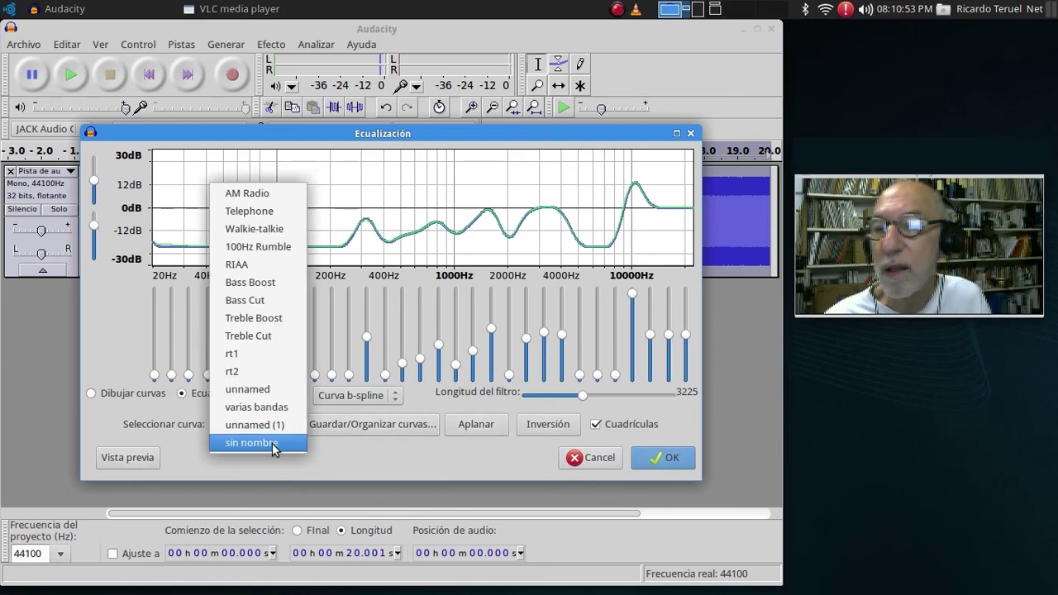
left_click(273, 443)
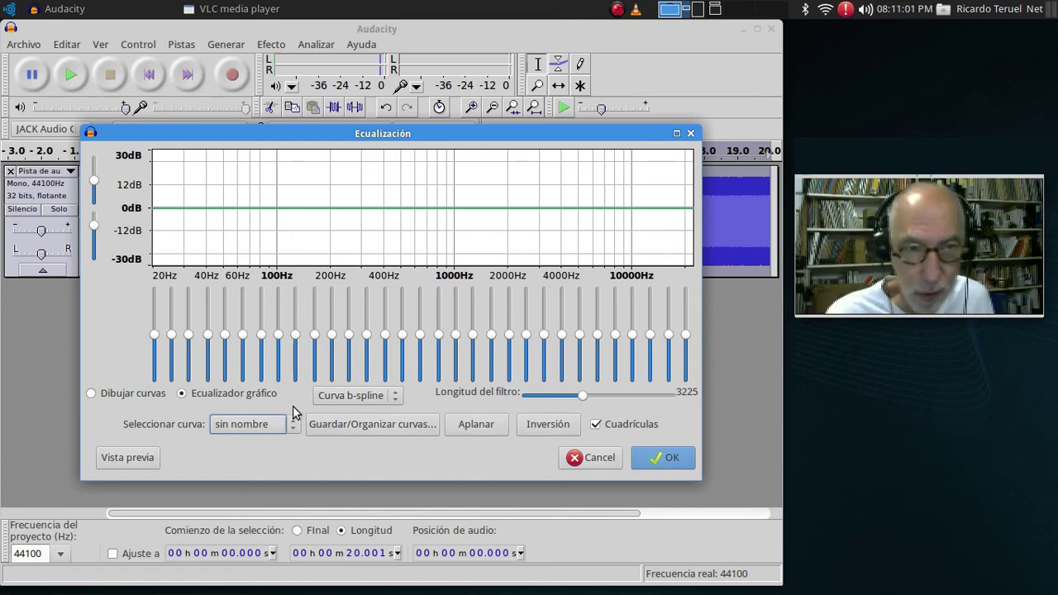
Step: Delete the "varias bandas" curve from the curve list, and discard the changes to the list
left_click(416, 424)
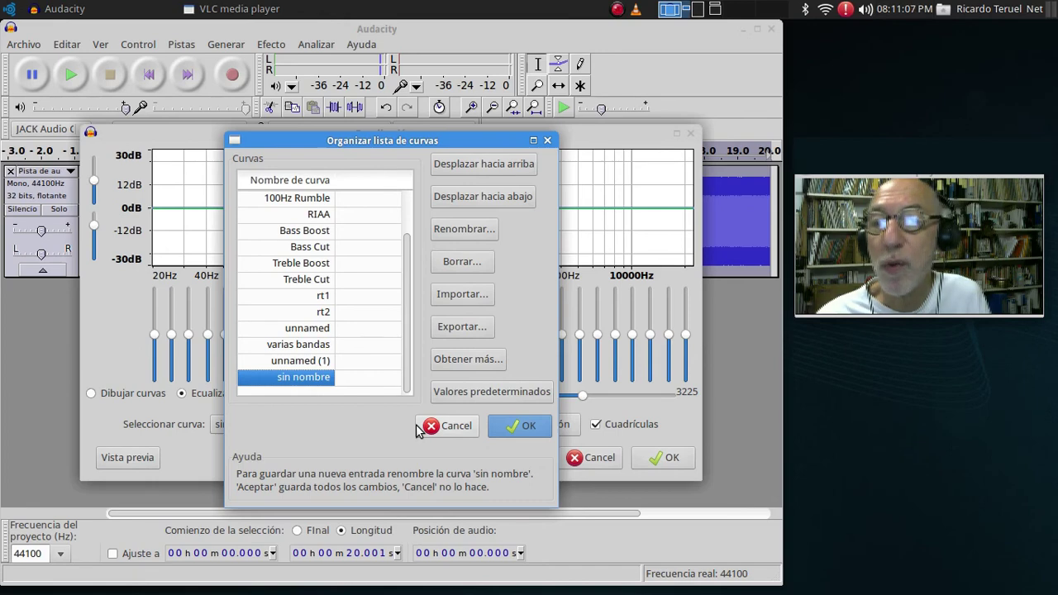
left_click(302, 346)
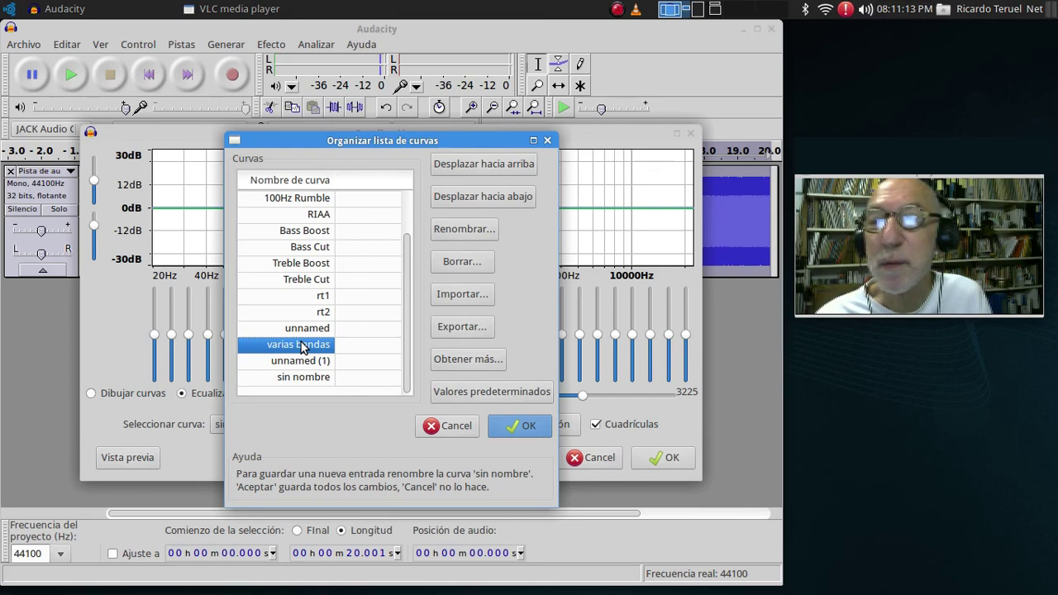
left_click(465, 262)
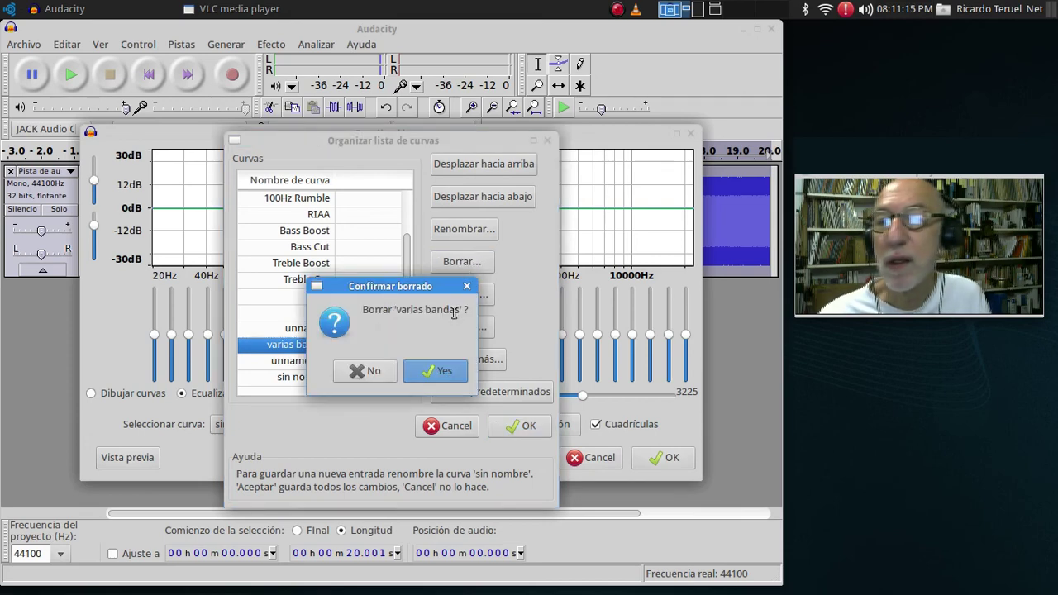
left_click(427, 371)
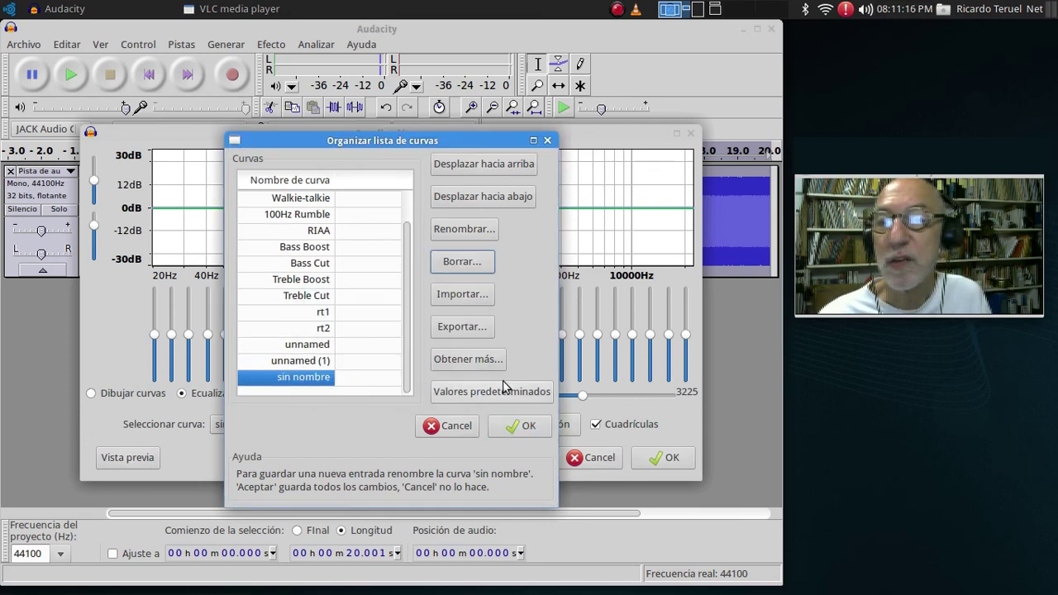
left_click(296, 362)
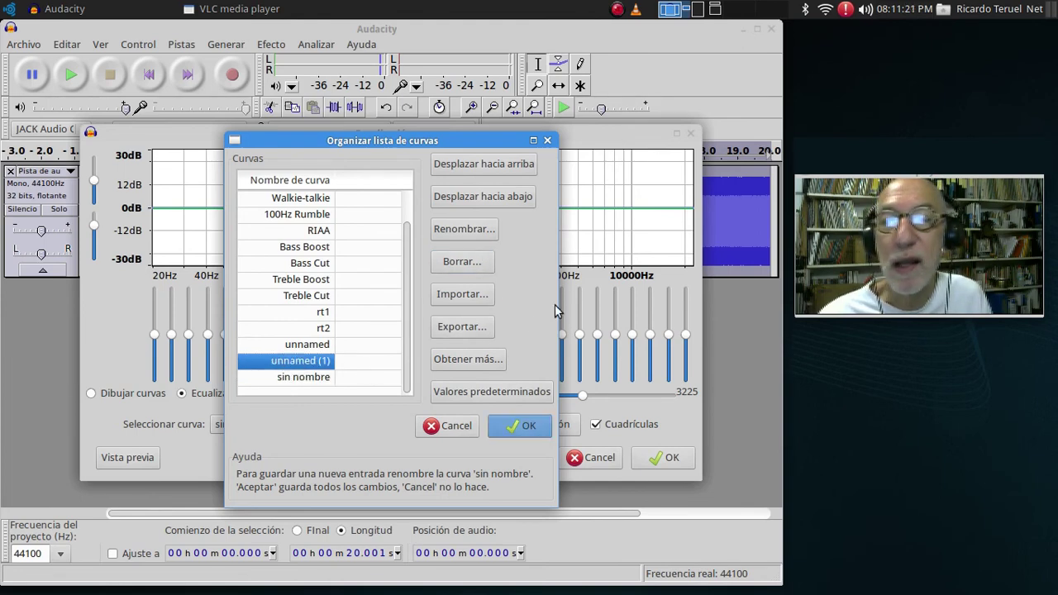
left_click(455, 425)
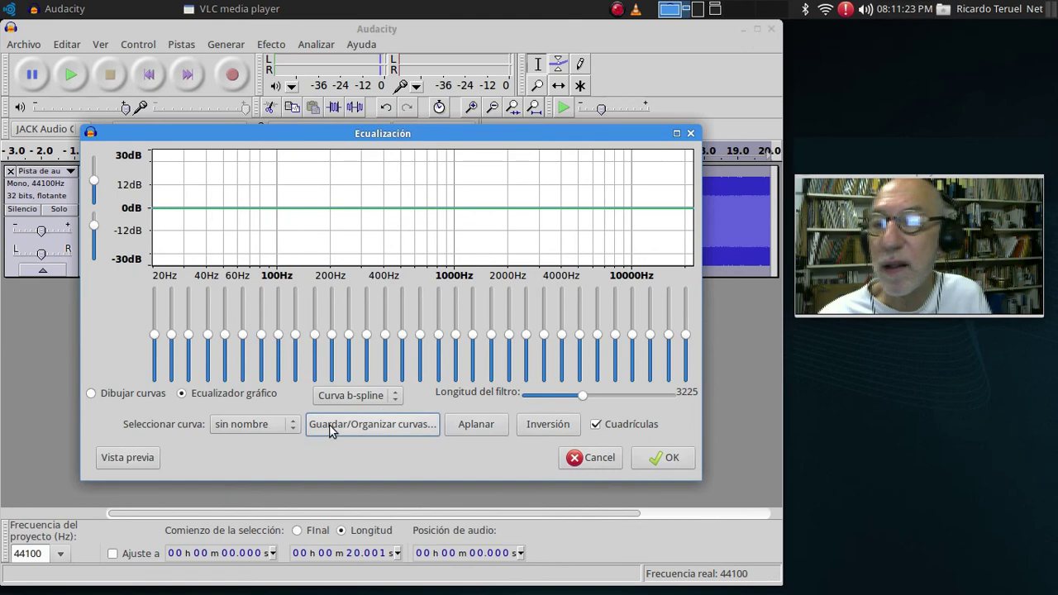
Step: Load the "unnamed (1)" curve, preview the noise through it, and apply the equalization to the track
left_click(236, 424)
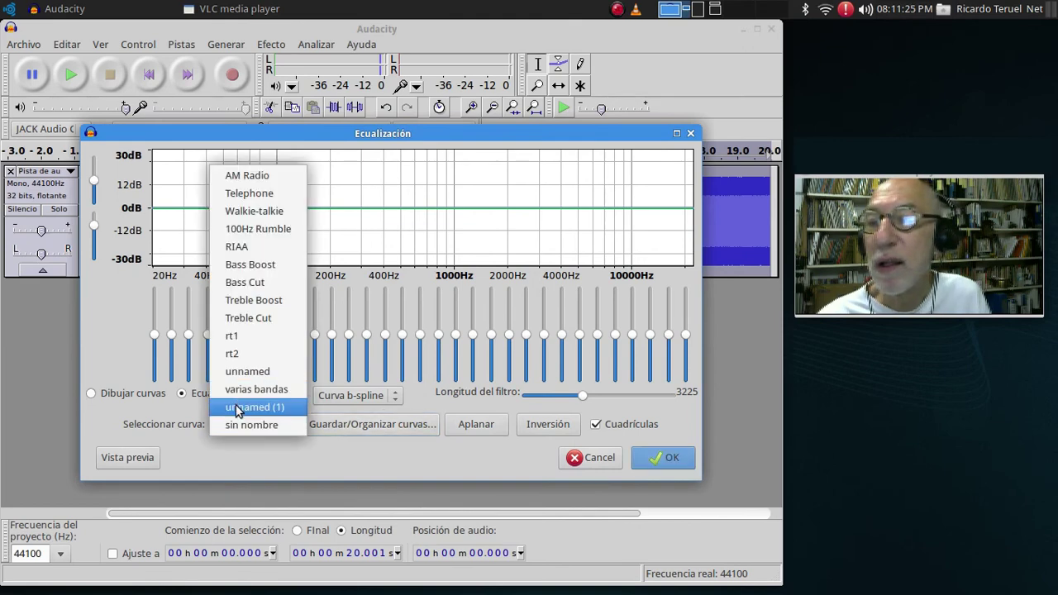
left_click(237, 409)
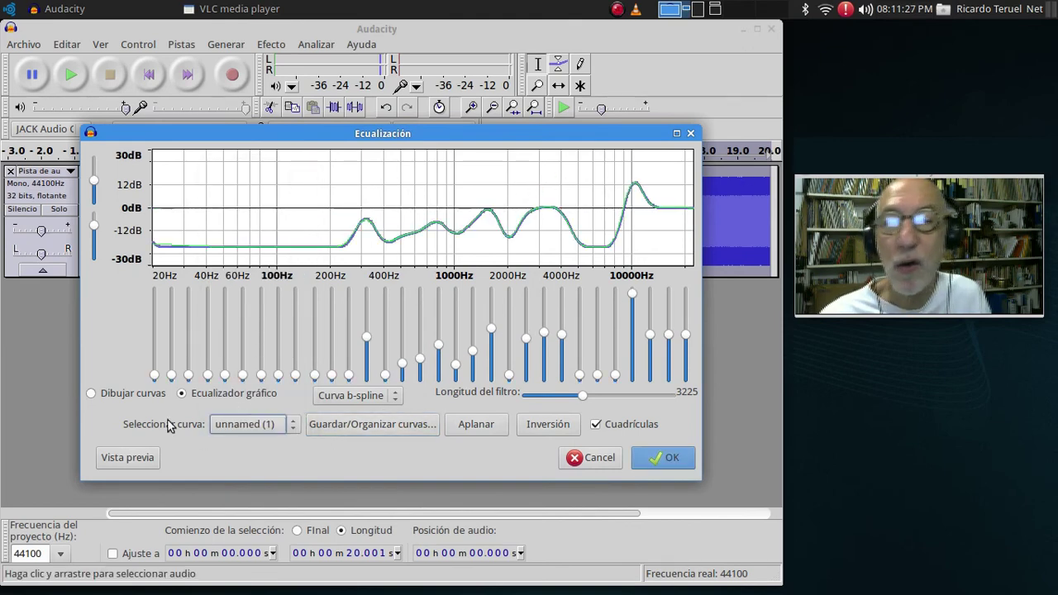
left_click(141, 460)
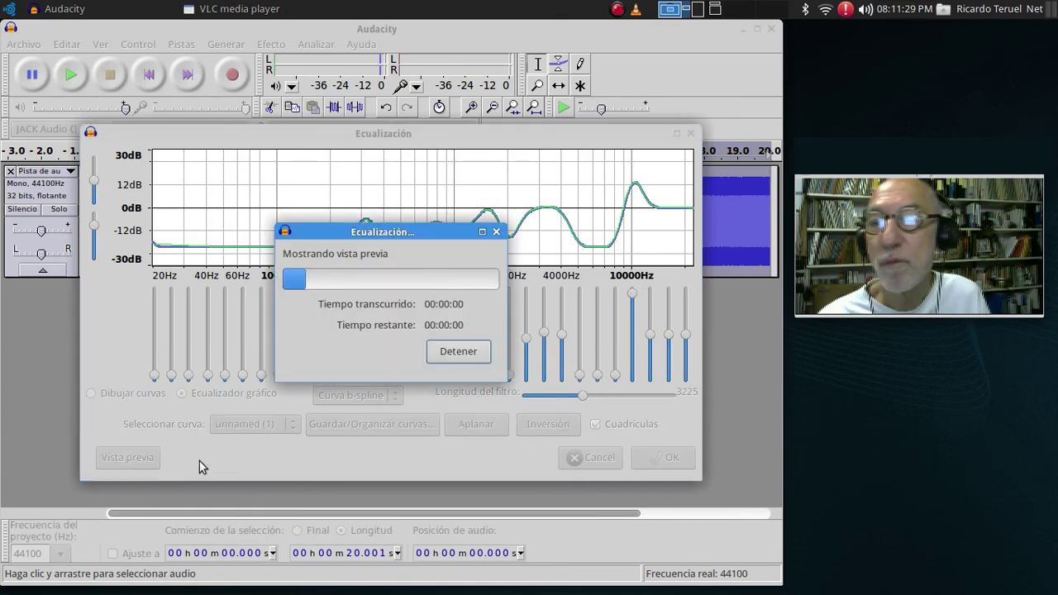
left_click(457, 354)
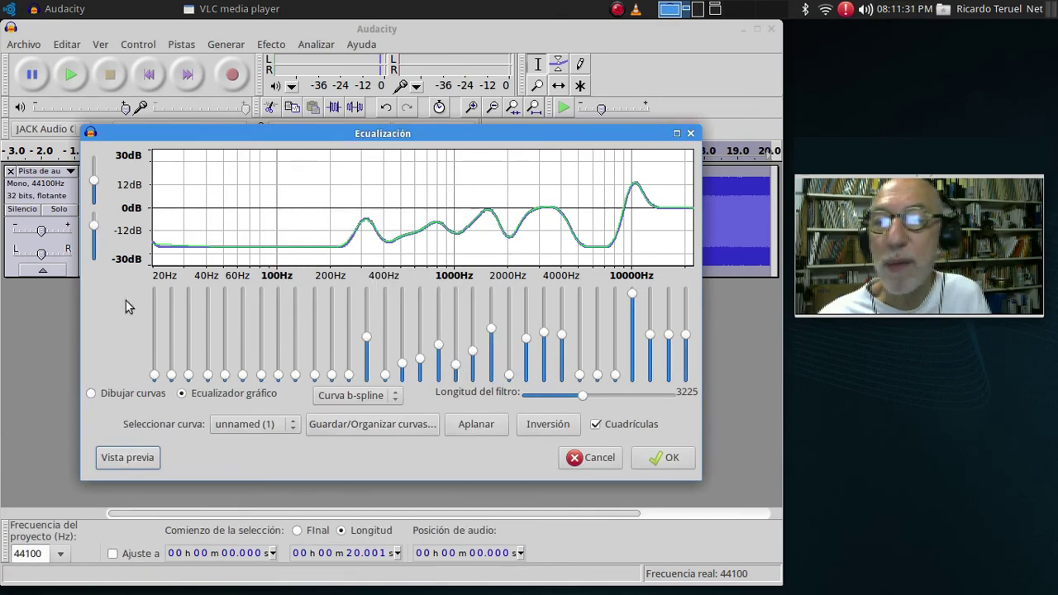
left_click(653, 458)
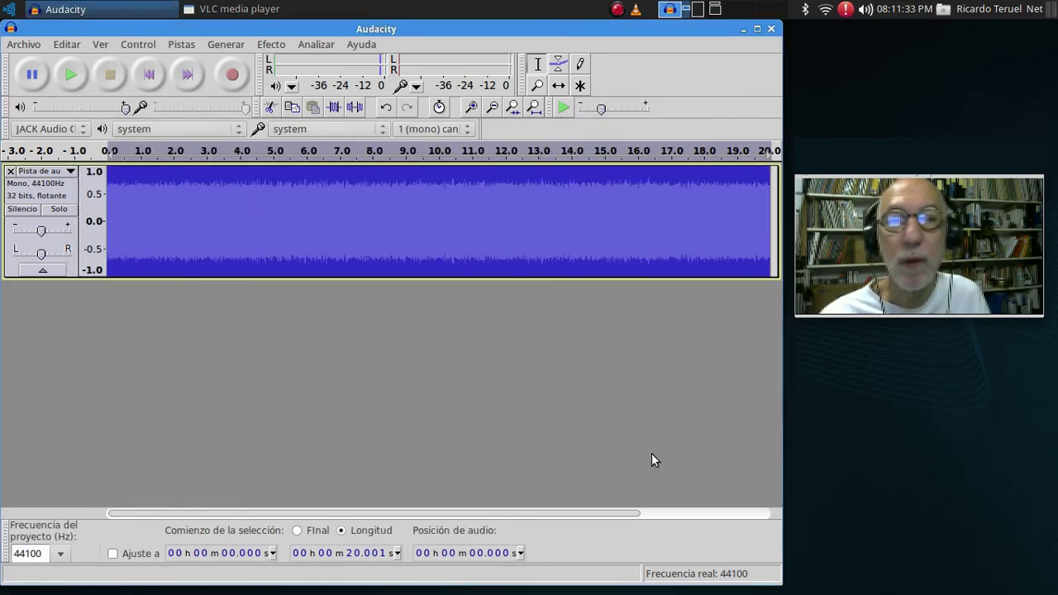
Step: Play back the equalized noise, stop it, and select about 1.1 s of the track starting at about 8.9 s
left_click(70, 75)
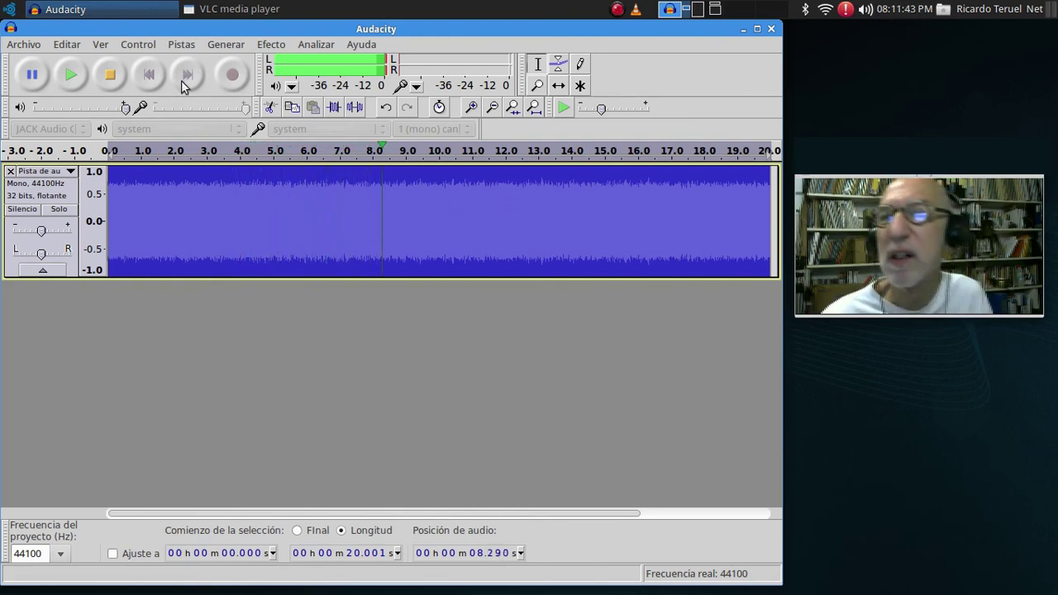
left_click(115, 74)
left_click_drag(403, 184, 440, 188)
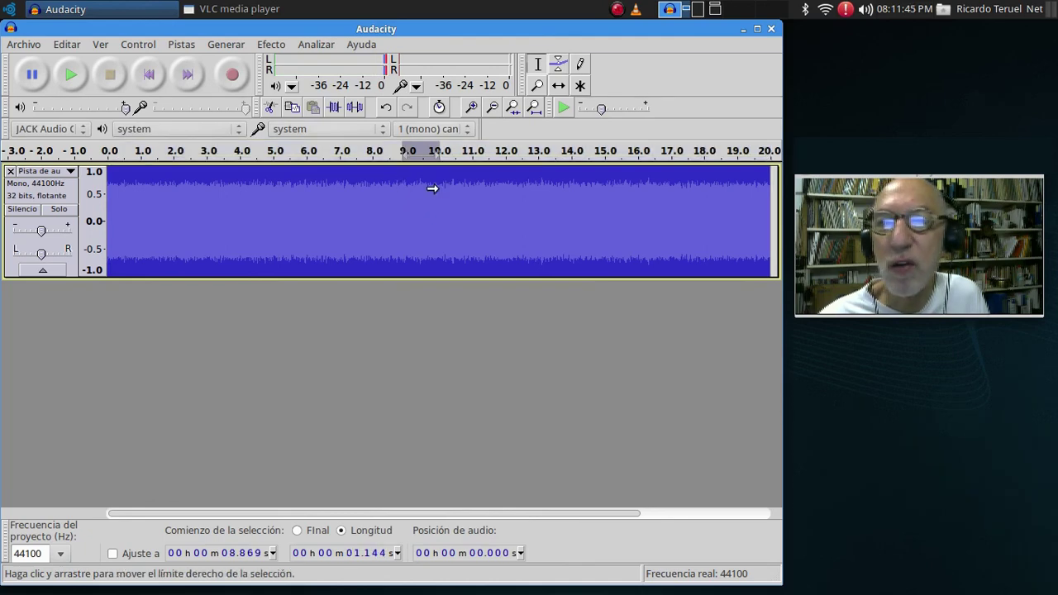
Step: Open the Equalization effect's curve organizer and delete the "unnamed (1)" curve from the list
left_click(261, 45)
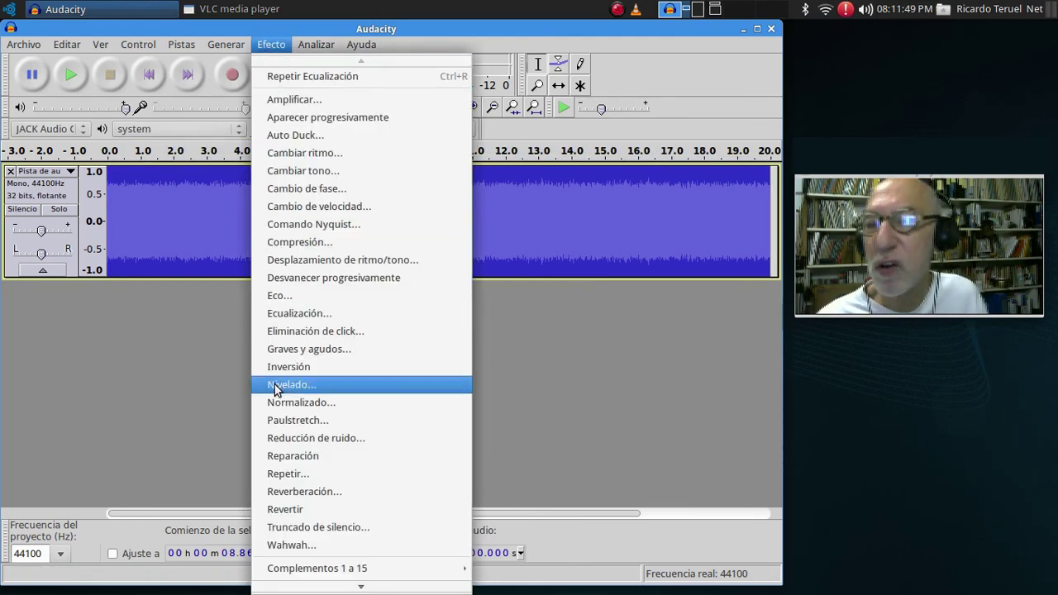
left_click(300, 312)
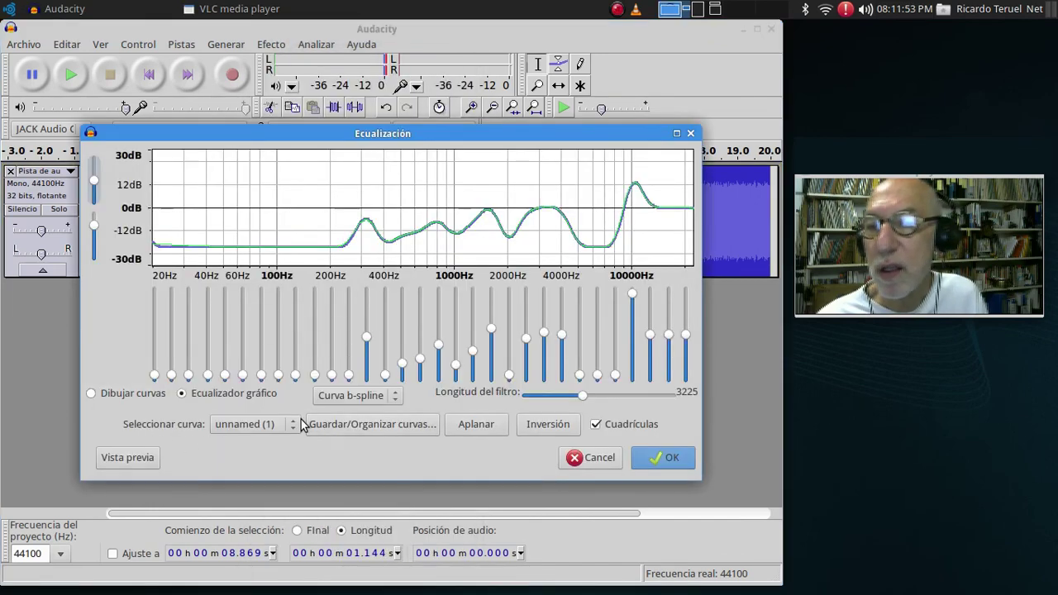
left_click(284, 426)
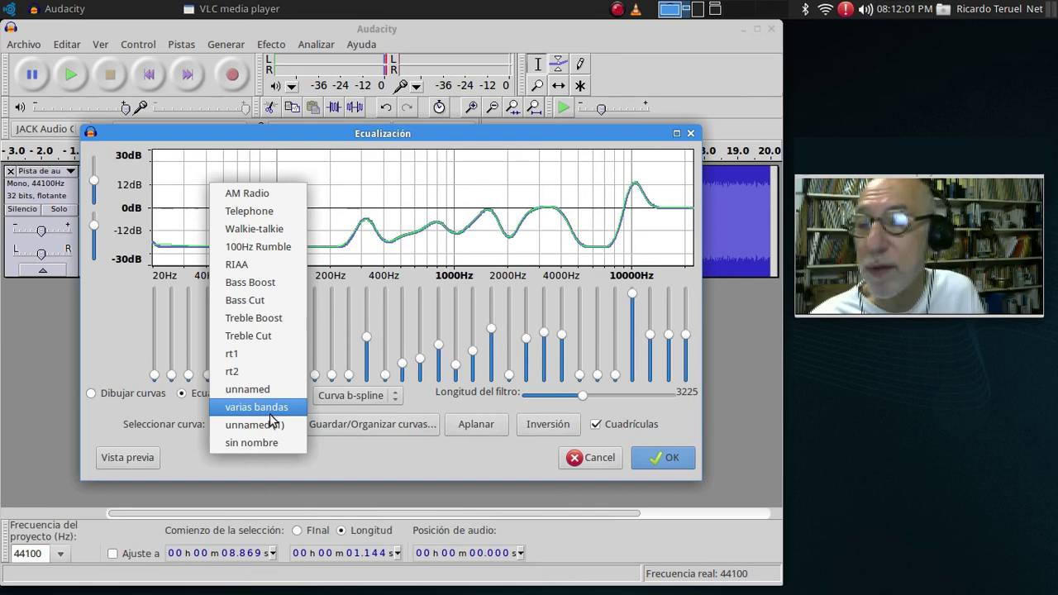
left_click(371, 426)
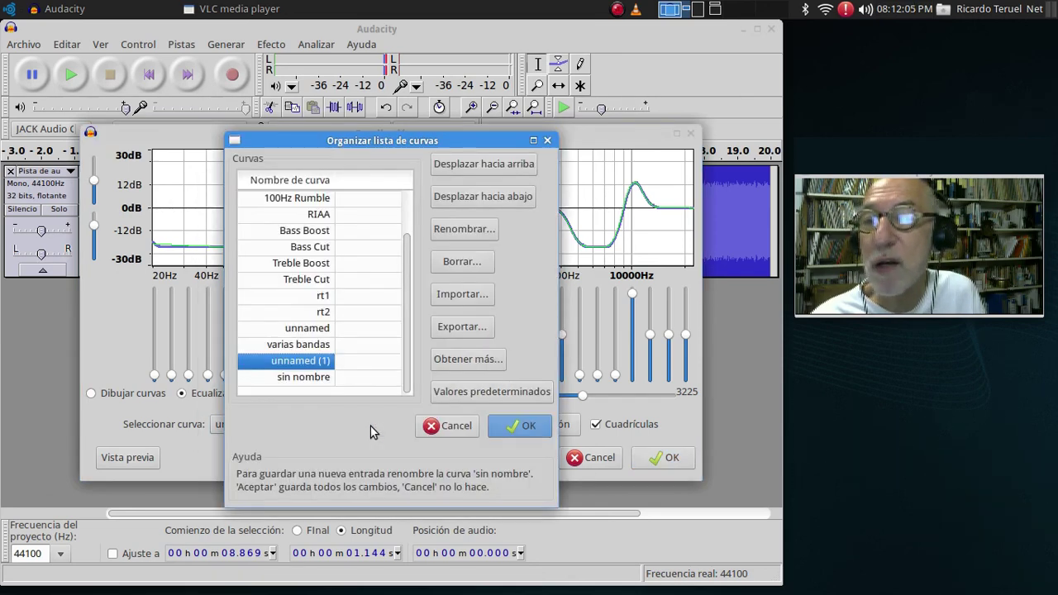
left_click(445, 262)
left_click(422, 377)
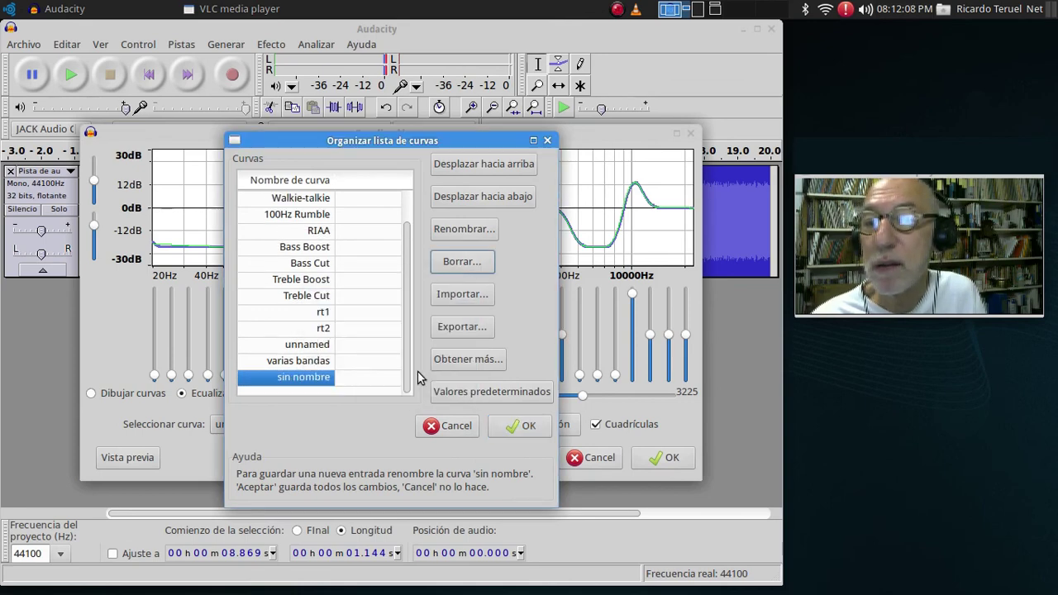
Step: Delete the "varias bandas" curve, save the changes to the curve list, and close Equalization without applying it
left_click(317, 365)
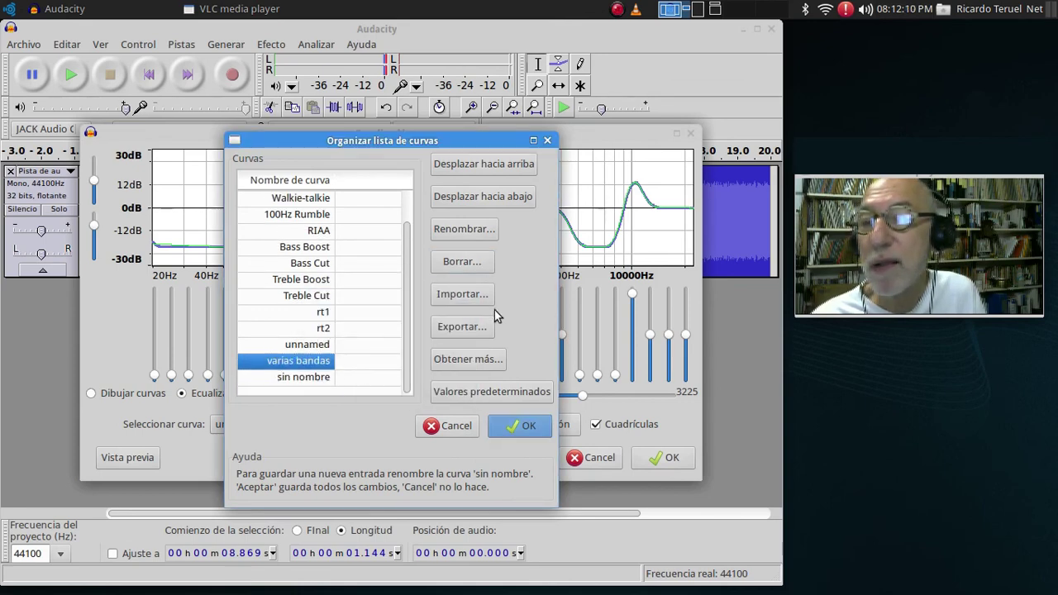
left_click(454, 266)
left_click(454, 379)
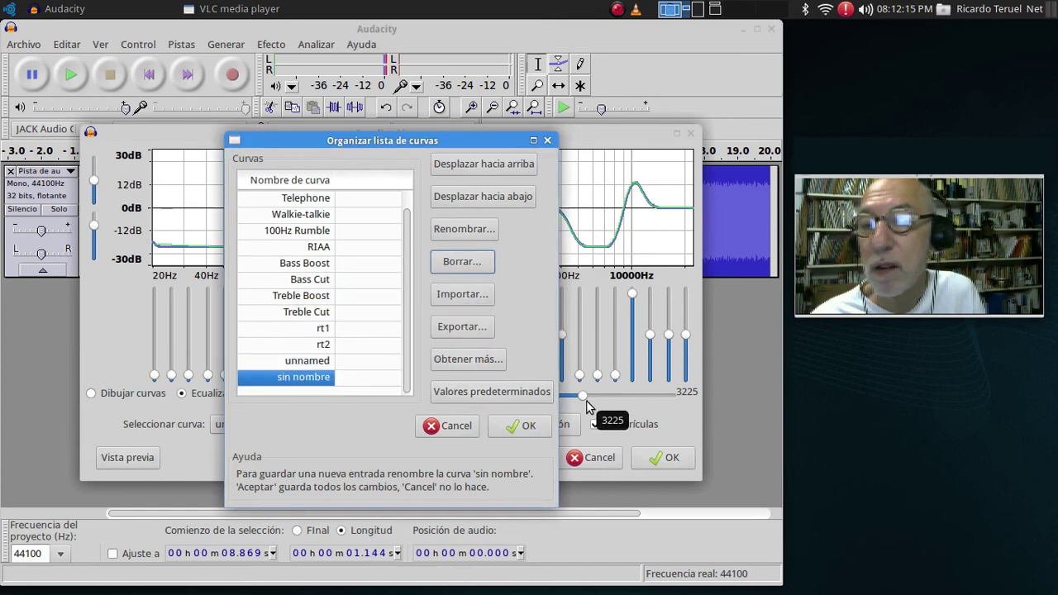
left_click(529, 426)
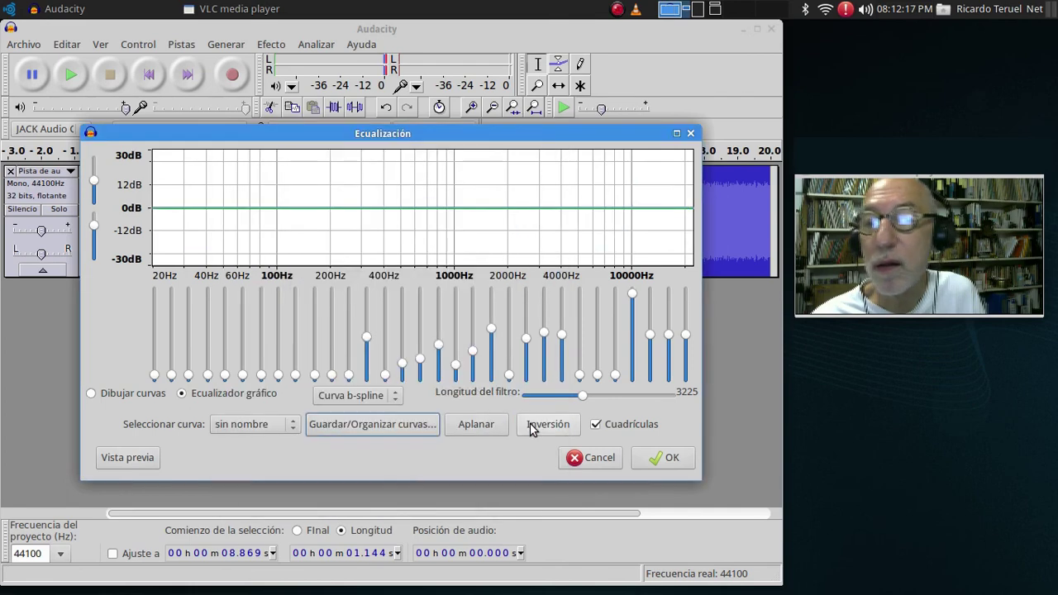
left_click(599, 456)
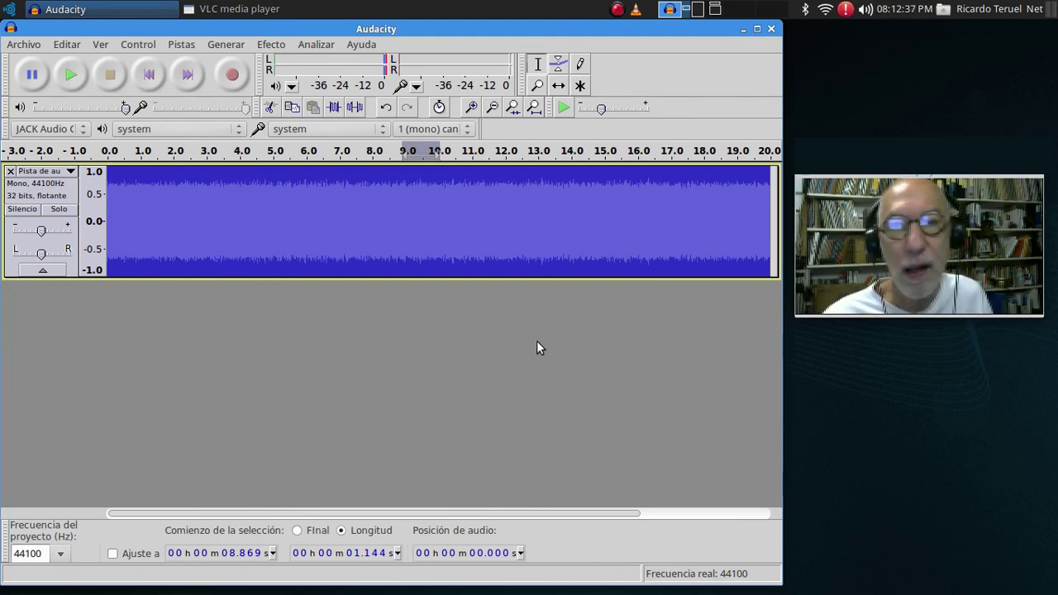
Step: Examine the available effects and the plug-in groups up to "Complementos 61 a 75" without applying any of them
left_click(256, 47)
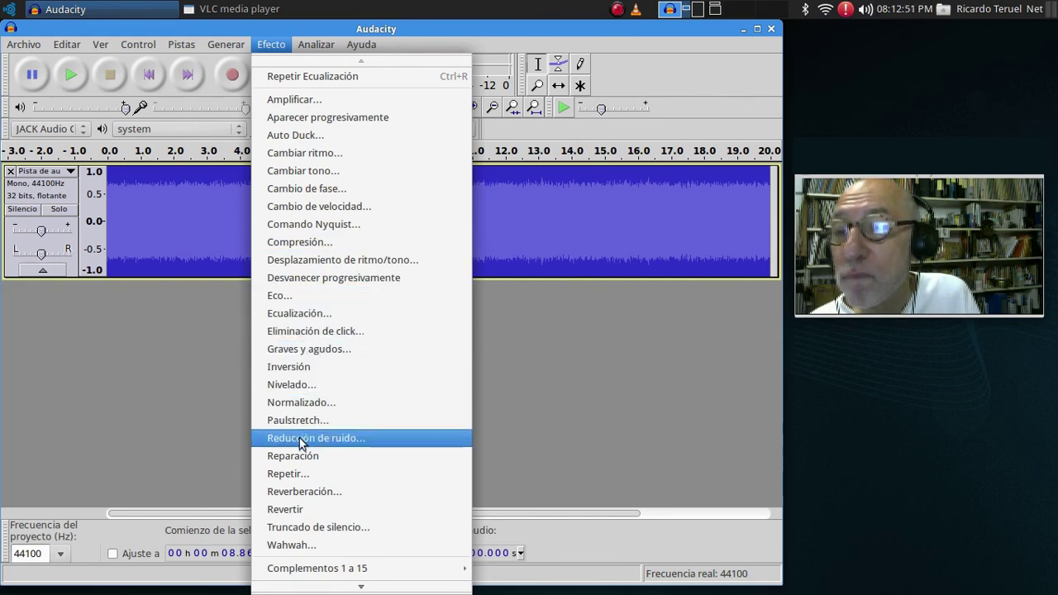
mouse_move(290, 571)
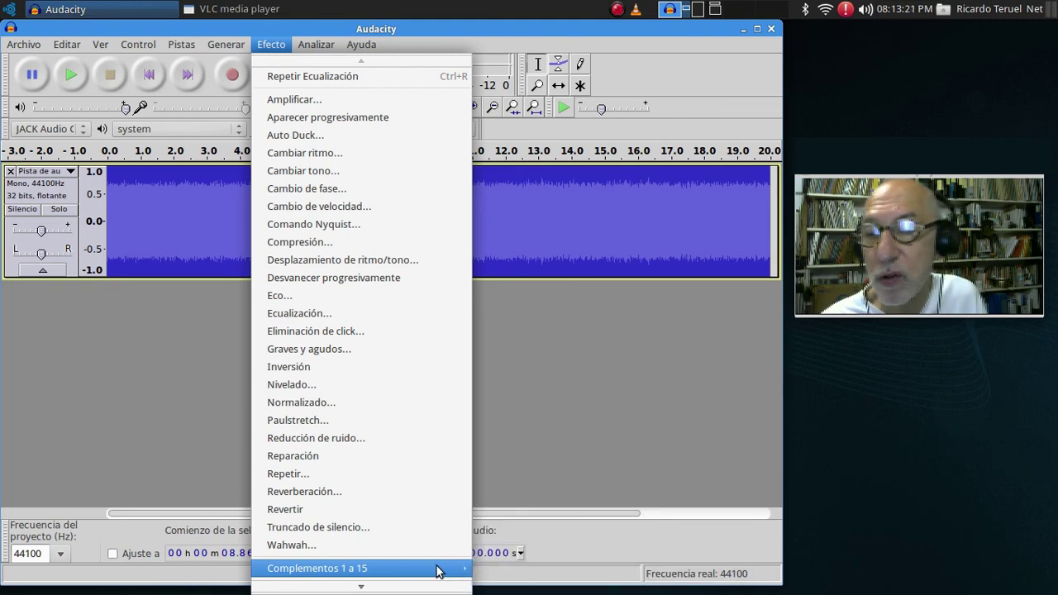
mouse_move(438, 572)
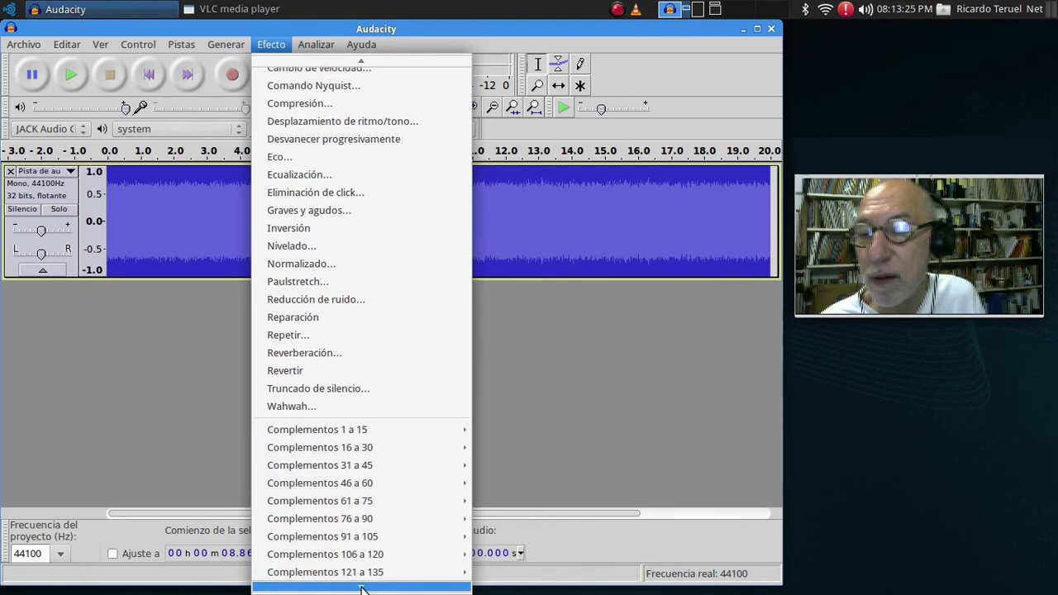
mouse_move(377, 428)
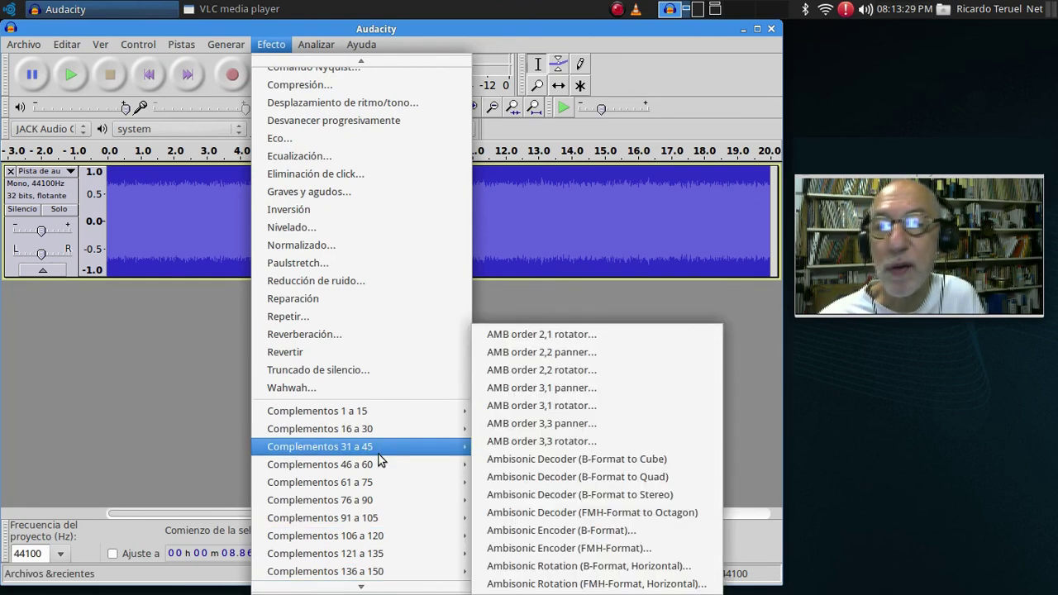
mouse_move(379, 470)
mouse_move(379, 487)
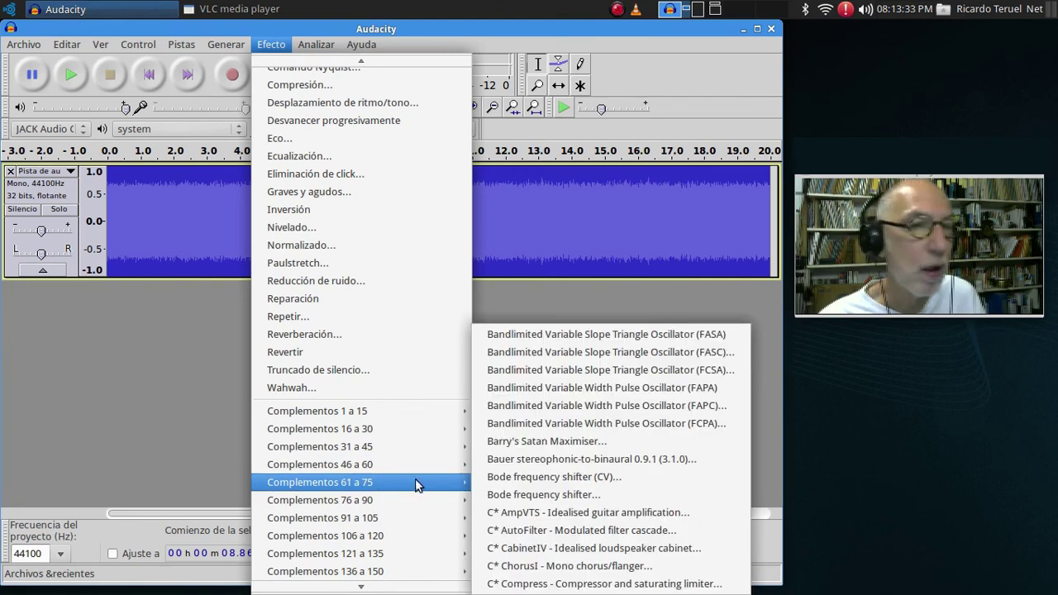
left_click(611, 311)
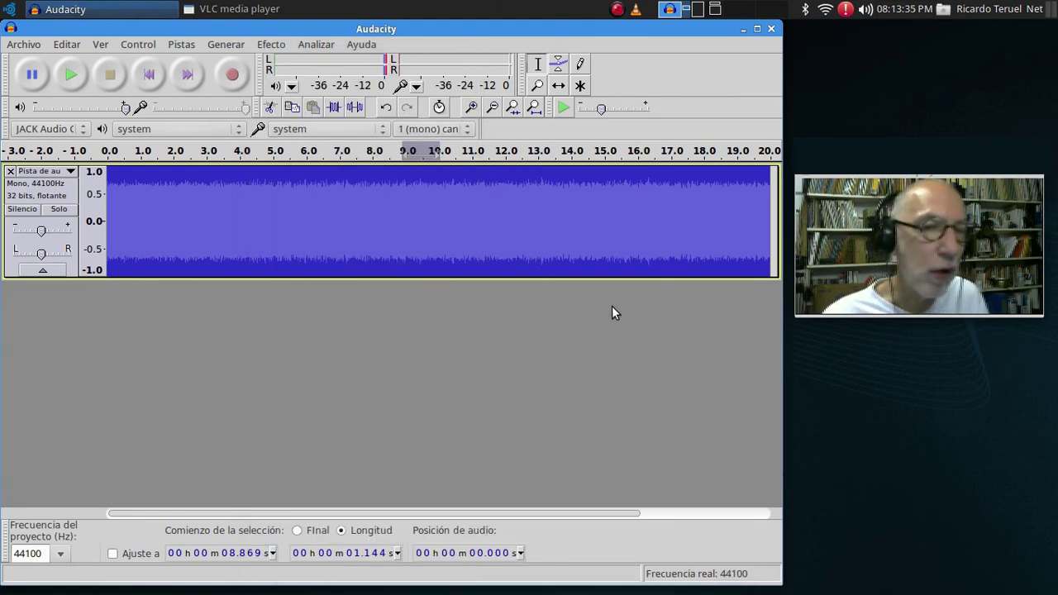